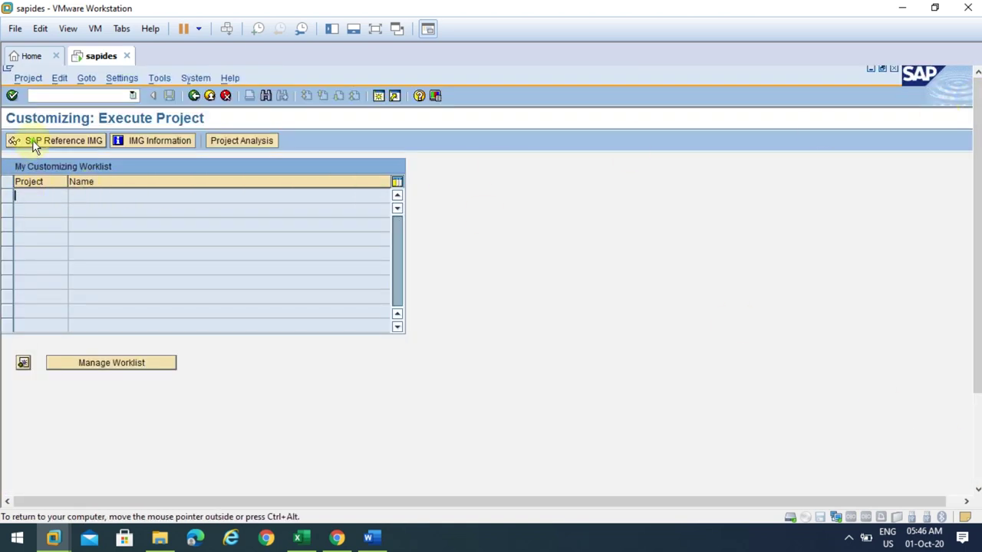
Step: Open the SAP Reference IMG from the Customizing: Execute Project screen
{"action": "left_click", "coordinate": [34, 141]}
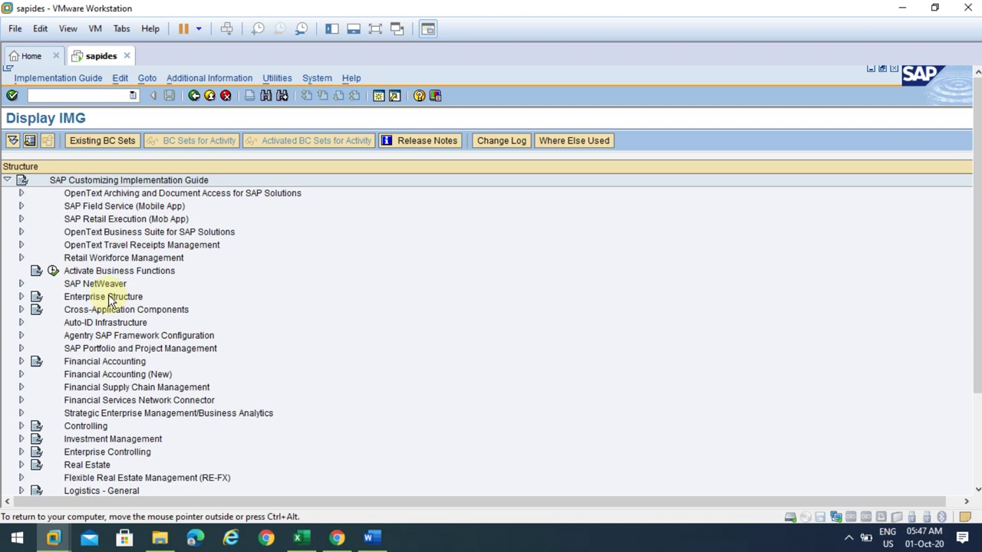
Step: Expand Enterprise Structure > Definition > Financial Accounting in the IMG, then return from the company list
{"action": "left_click", "coordinate": [73, 298]}
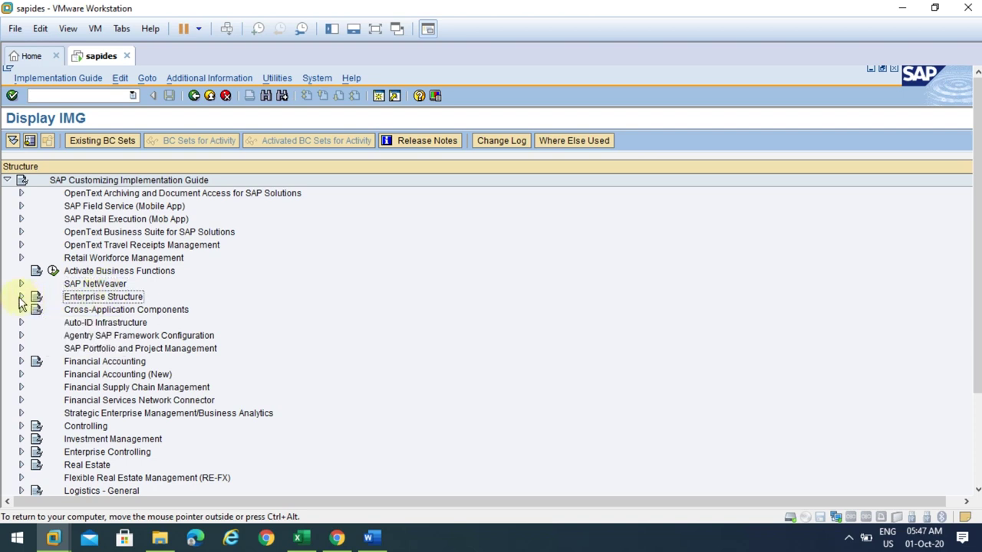
{"action": "left_click", "coordinate": [21, 296]}
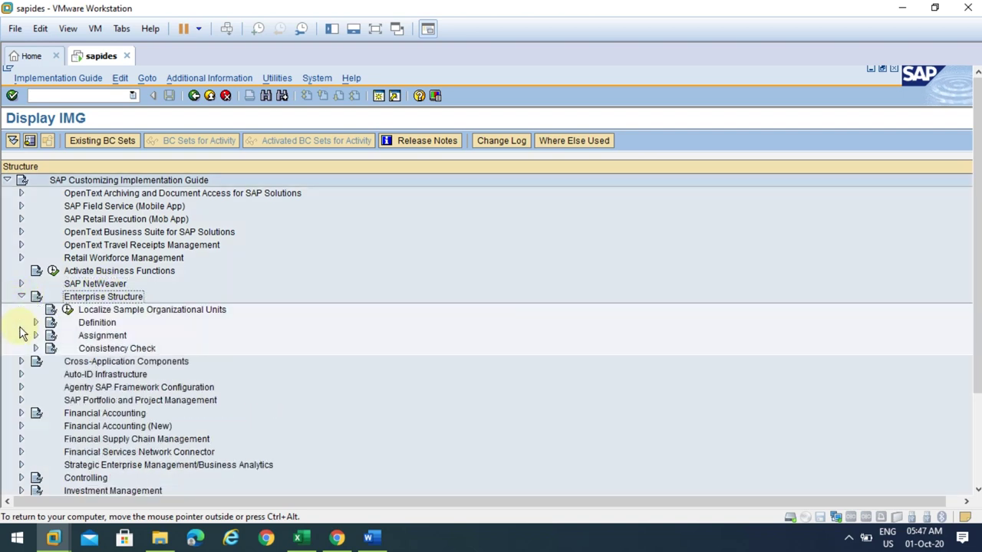
{"action": "left_click", "coordinate": [34, 323]}
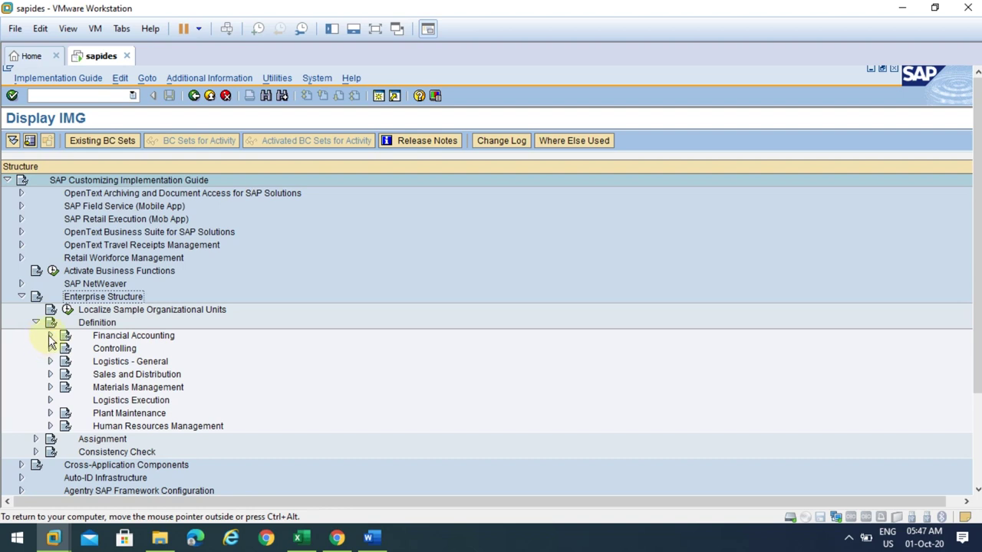
{"action": "left_click", "coordinate": [50, 335]}
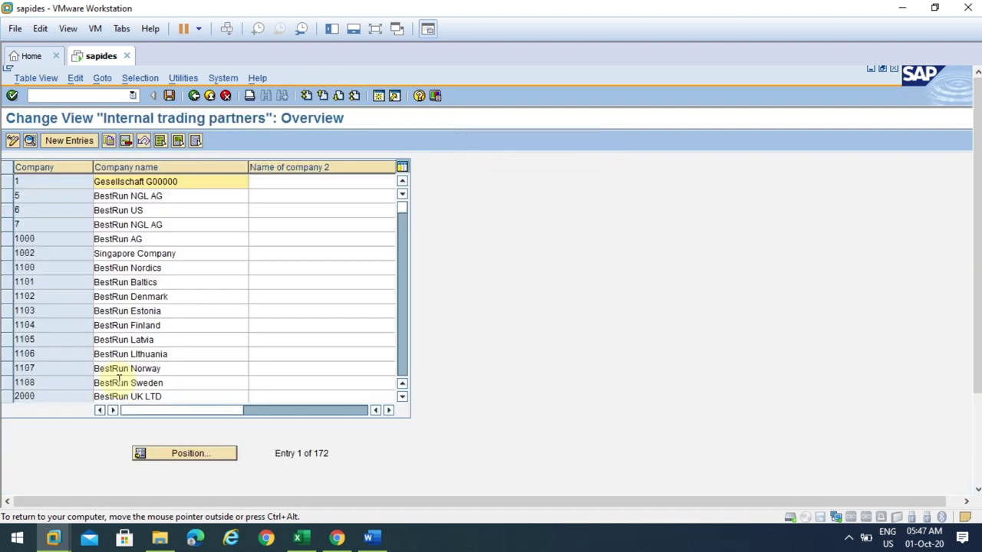
{"action": "left_click", "coordinate": [195, 95]}
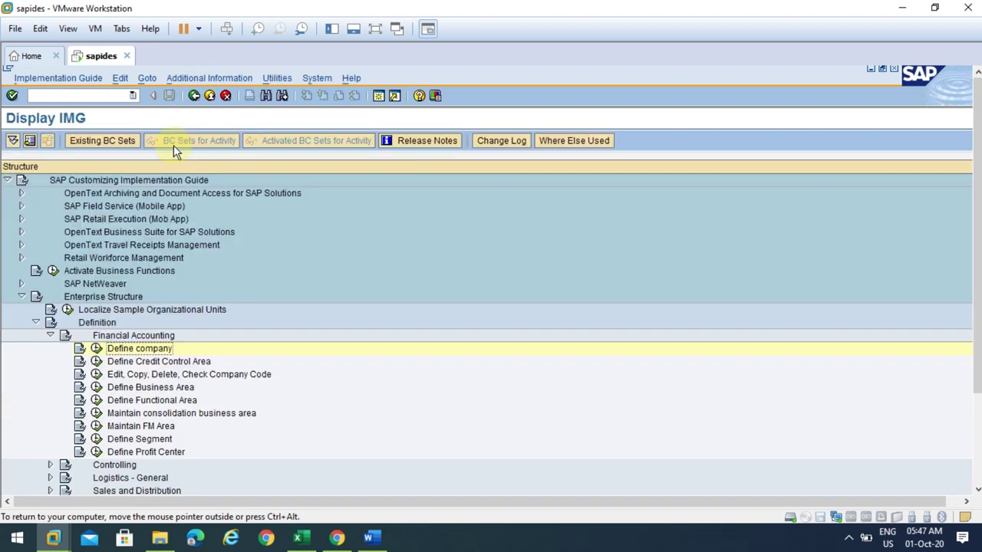
Step: Run Edit, Copy, Delete, Check Company Code and open Edit Company Code Data
{"action": "left_click", "coordinate": [115, 376]}
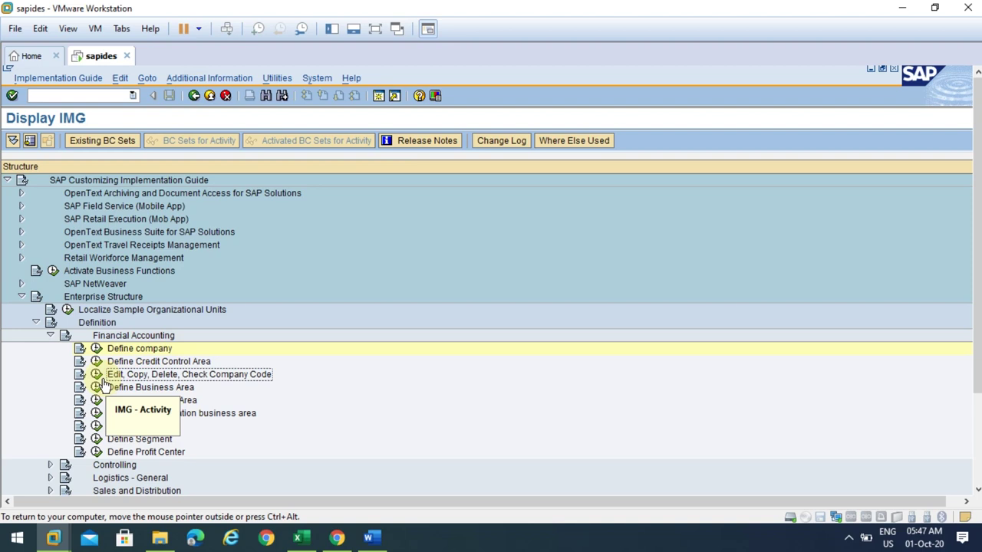
{"action": "left_click", "coordinate": [97, 375]}
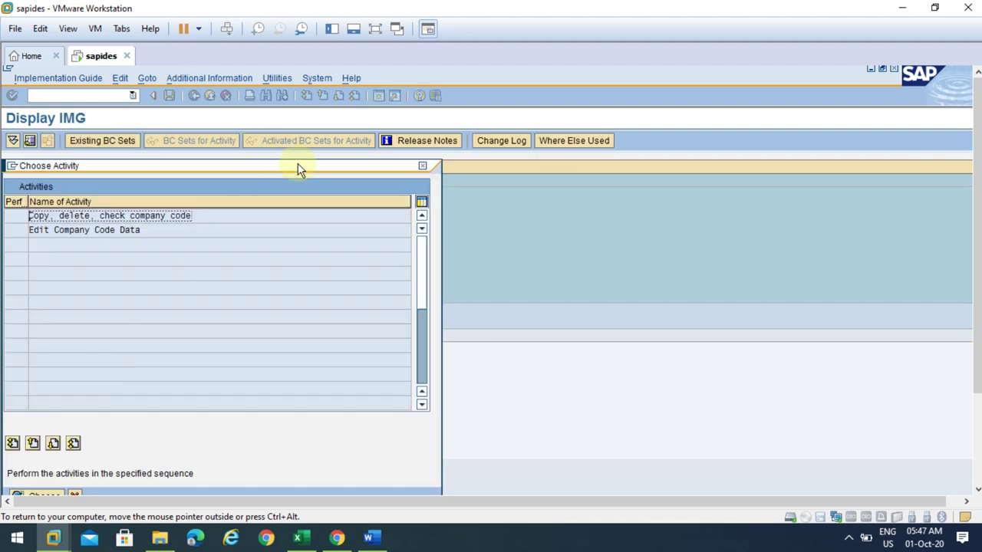
{"action": "left_click", "coordinate": [375, 29]}
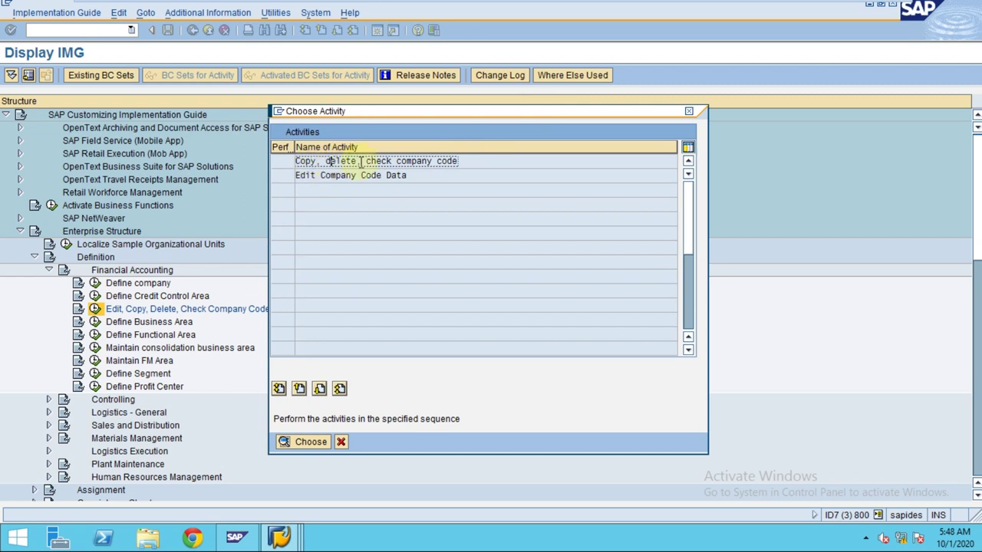
{"action": "left_click", "coordinate": [311, 174]}
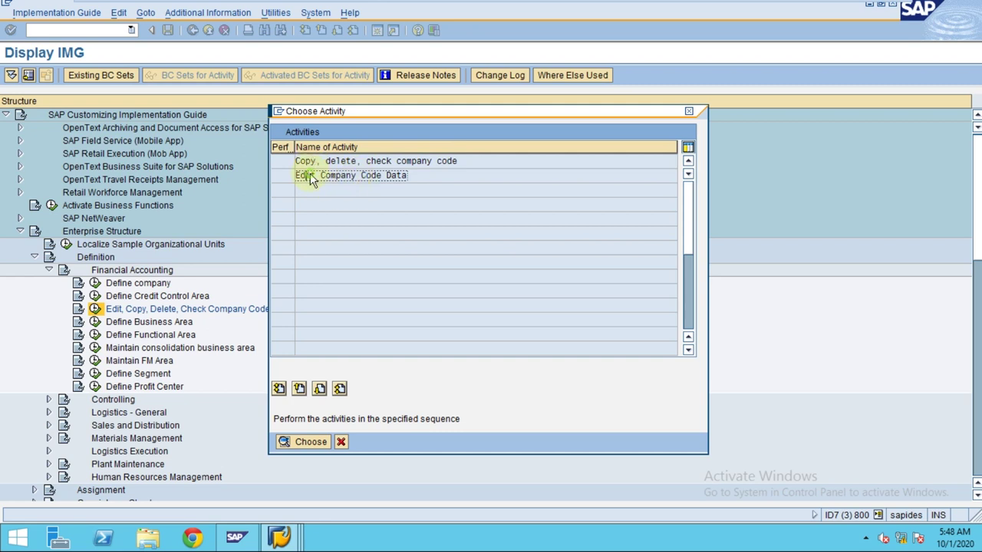
{"action": "double_click", "coordinate": [316, 176]}
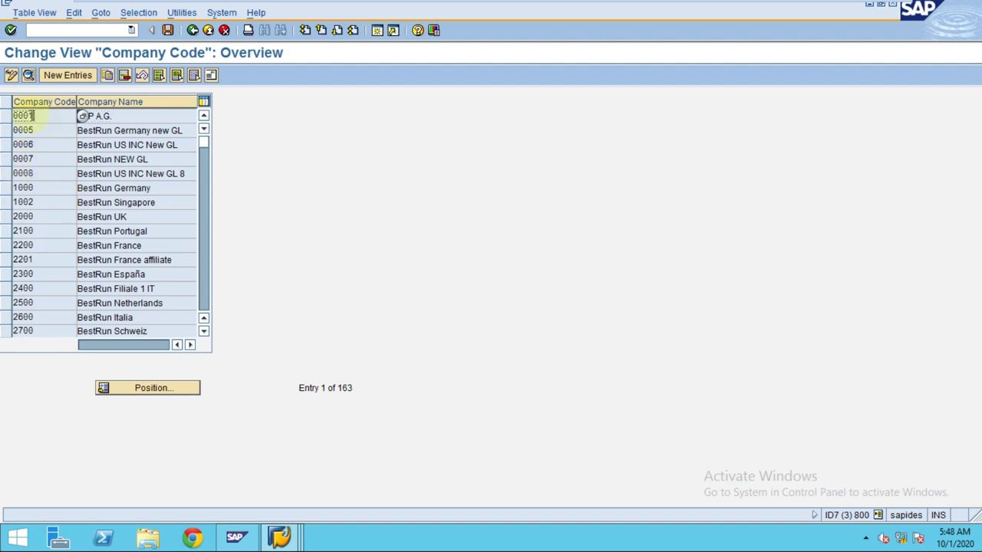
Step: Select and then deselect rows 0001, 0005, 0006 and 0007 in the company code overview
{"action": "left_click", "coordinate": [5, 118]}
{"action": "left_click", "coordinate": [5, 130]}
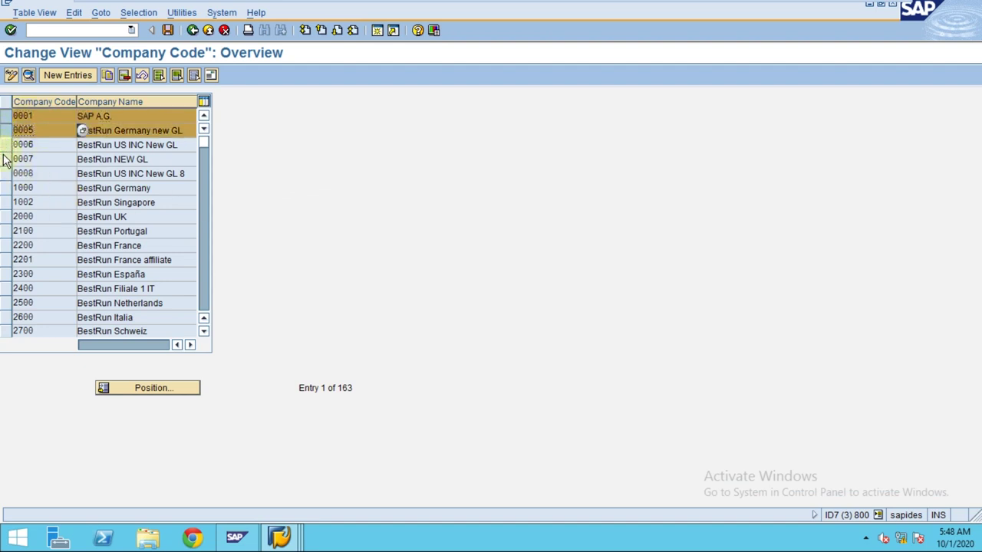
{"action": "left_click", "coordinate": [5, 158]}
{"action": "left_click", "coordinate": [5, 145]}
{"action": "left_click", "coordinate": [5, 159]}
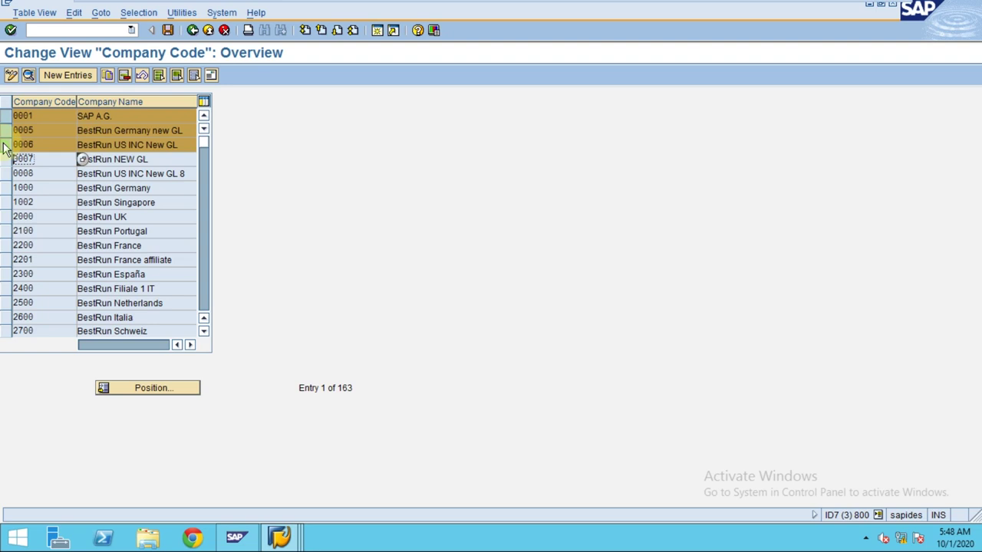
{"action": "left_click", "coordinate": [6, 144]}
{"action": "left_click", "coordinate": [6, 130]}
{"action": "left_click", "coordinate": [5, 115]}
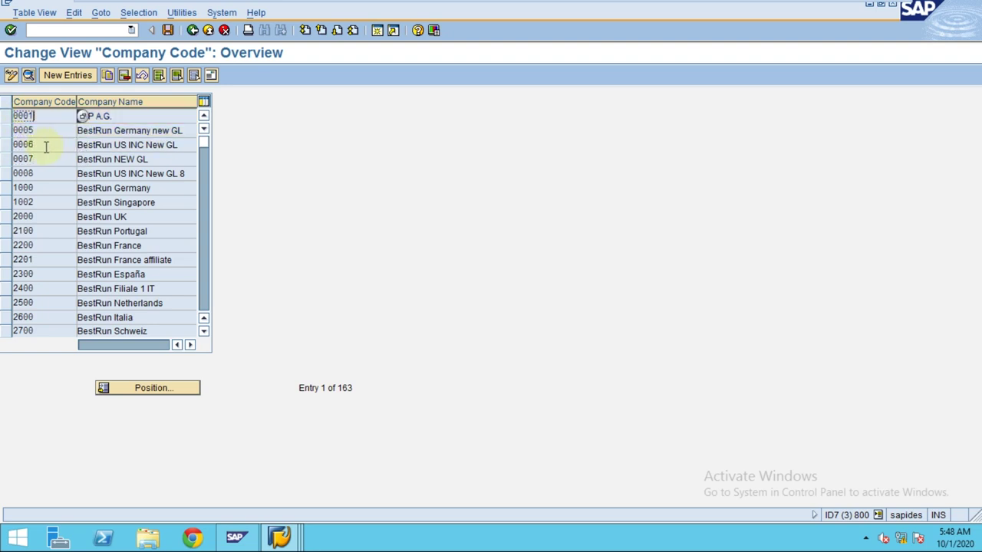
{"action": "left_click", "coordinate": [47, 143]}
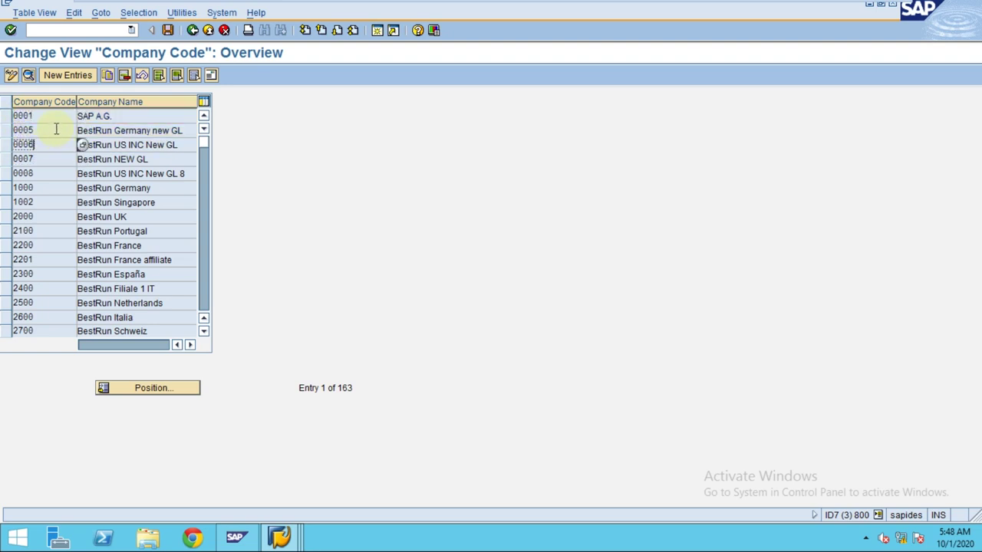
Step: View company code 0001 (SAP A.G., Walldorf) details, go back, and select row 0001
{"action": "left_click", "coordinate": [7, 115]}
{"action": "left_click", "coordinate": [38, 119]}
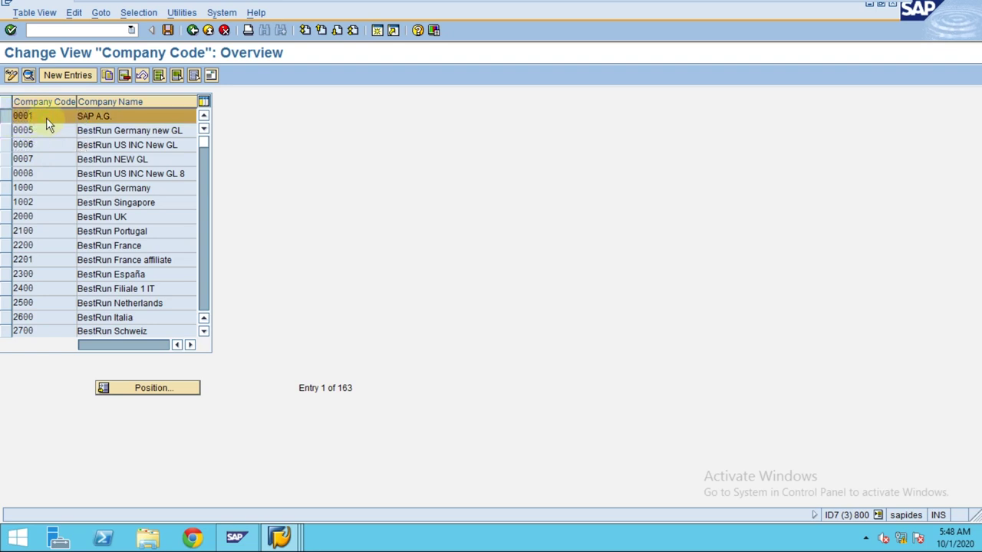
{"action": "double_click", "coordinate": [46, 117]}
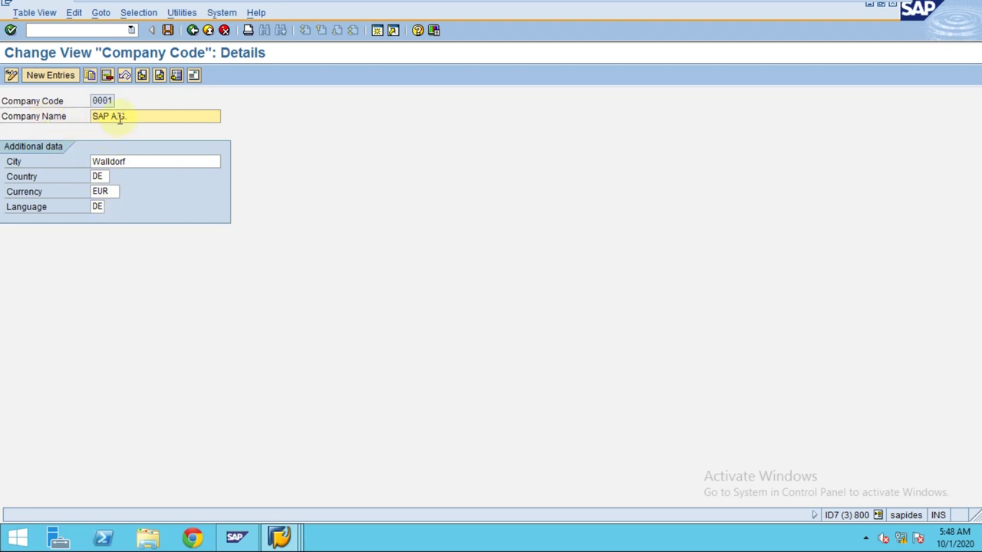
{"action": "left_click_drag", "start_coordinate": [131, 116], "coordinate": [87, 114]}
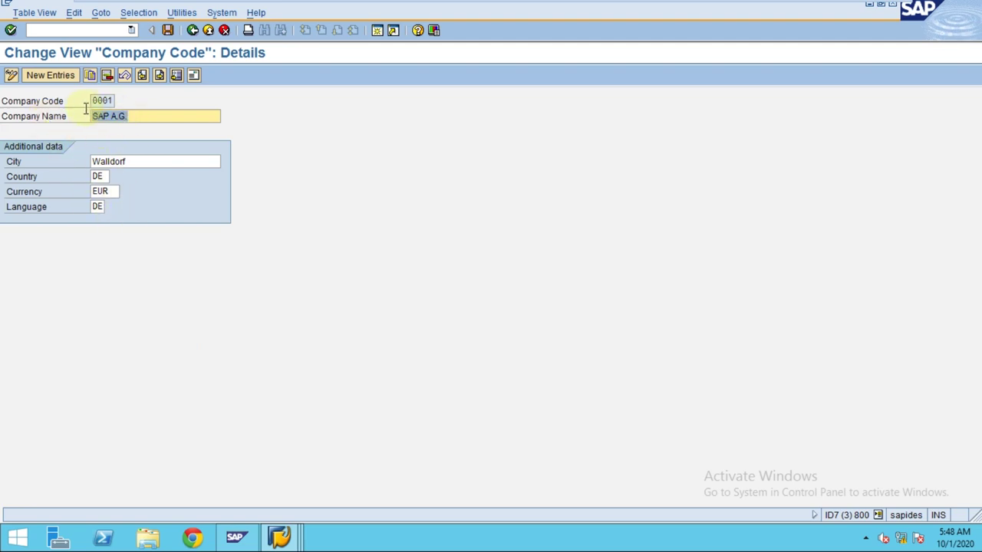
{"action": "left_click", "coordinate": [193, 30]}
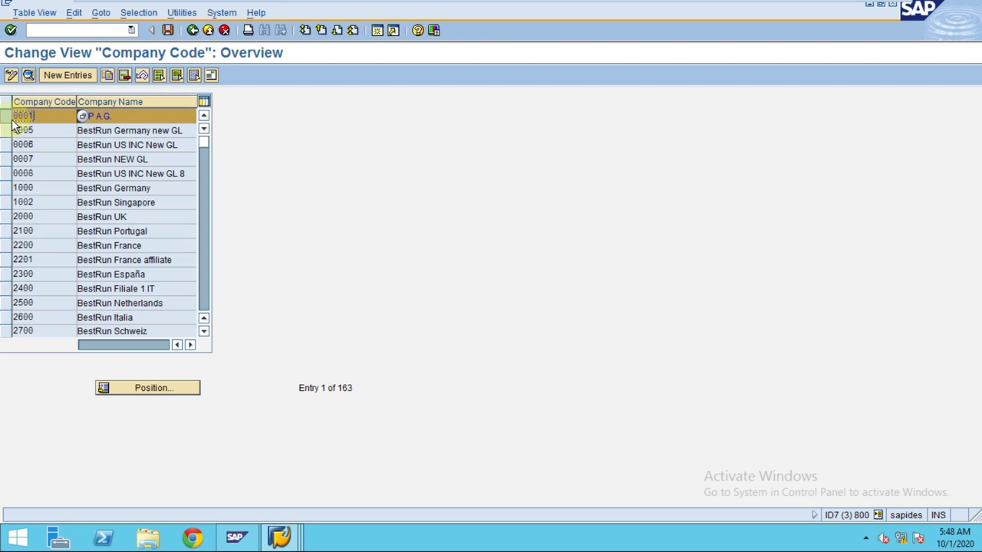
{"action": "left_click", "coordinate": [121, 117]}
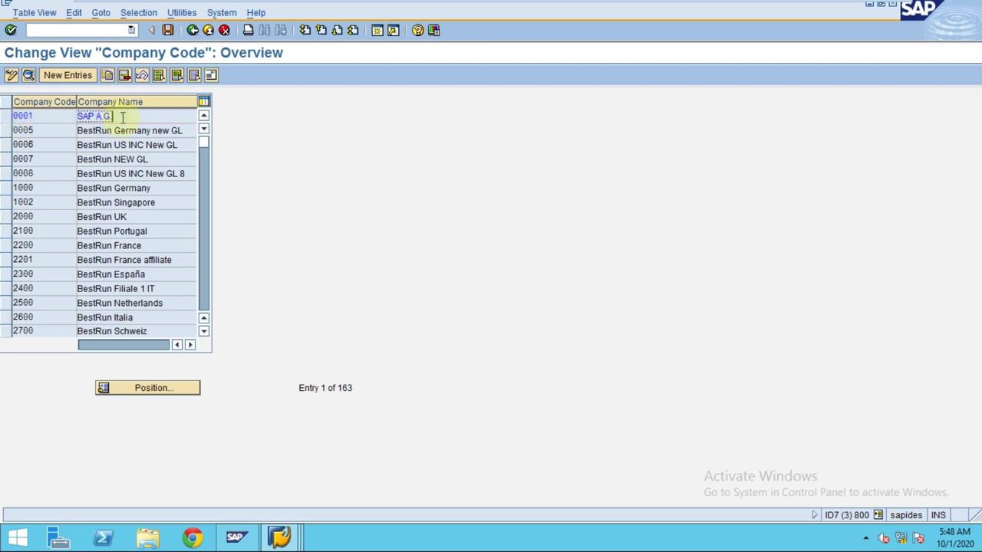
{"action": "left_click", "coordinate": [6, 118]}
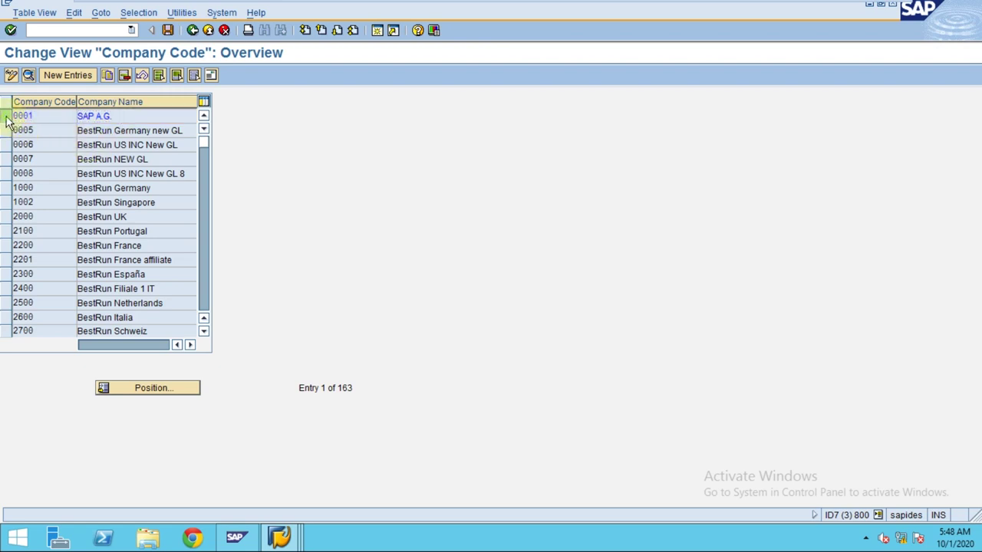
Step: Copy 0001 as new company code TR03 named 'SAP Training Company Code' and confirm
{"action": "left_click", "coordinate": [108, 76]}
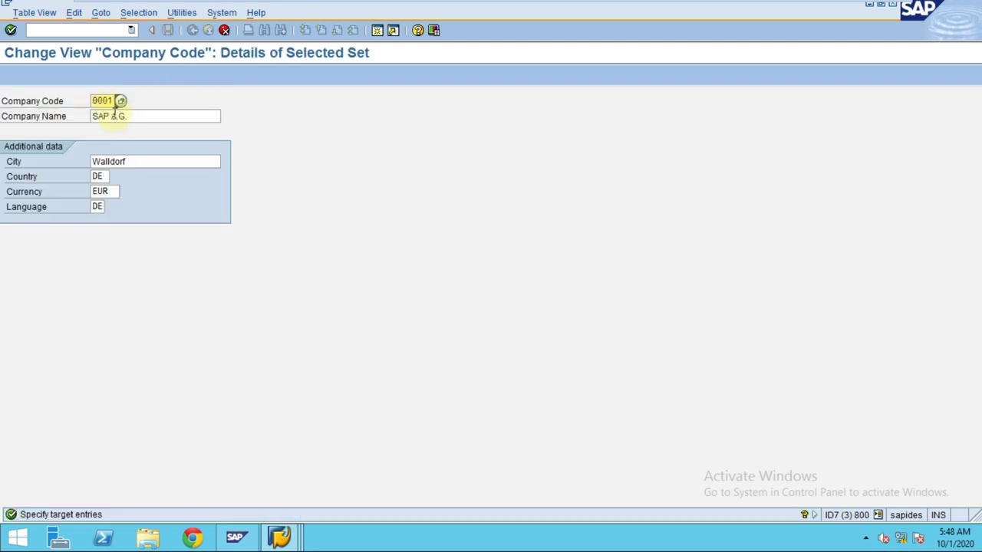
{"action": "key", "text": "shift+End"}
{"action": "type", "text": "TR03"}
{"action": "key", "text": "Tab"}
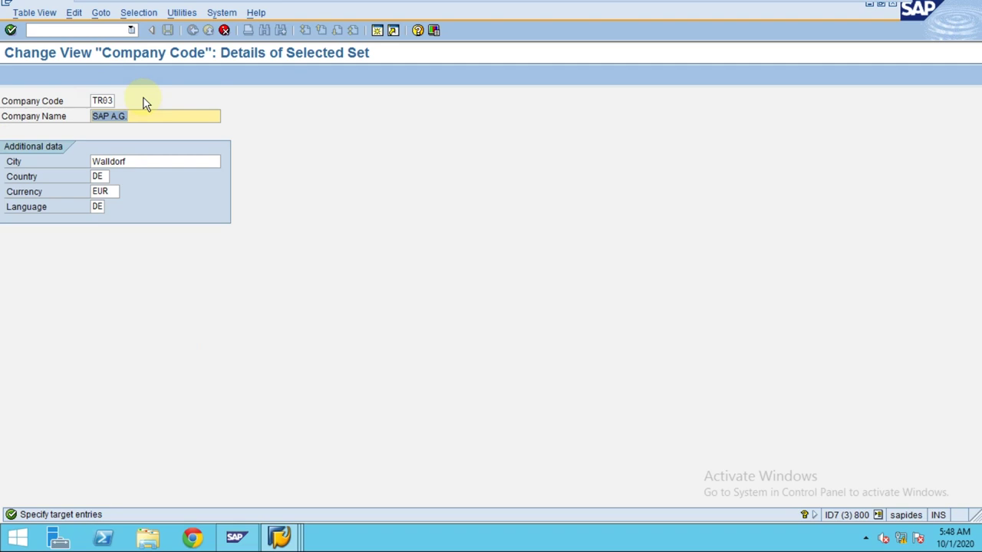
{"action": "type", "text": "SAP Training Company Code"}
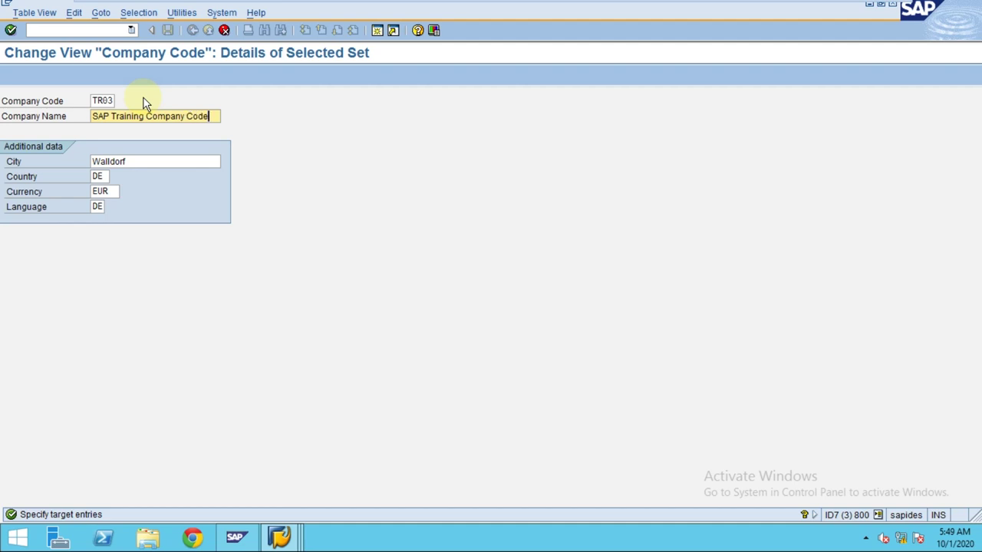
{"action": "left_click", "coordinate": [106, 193]}
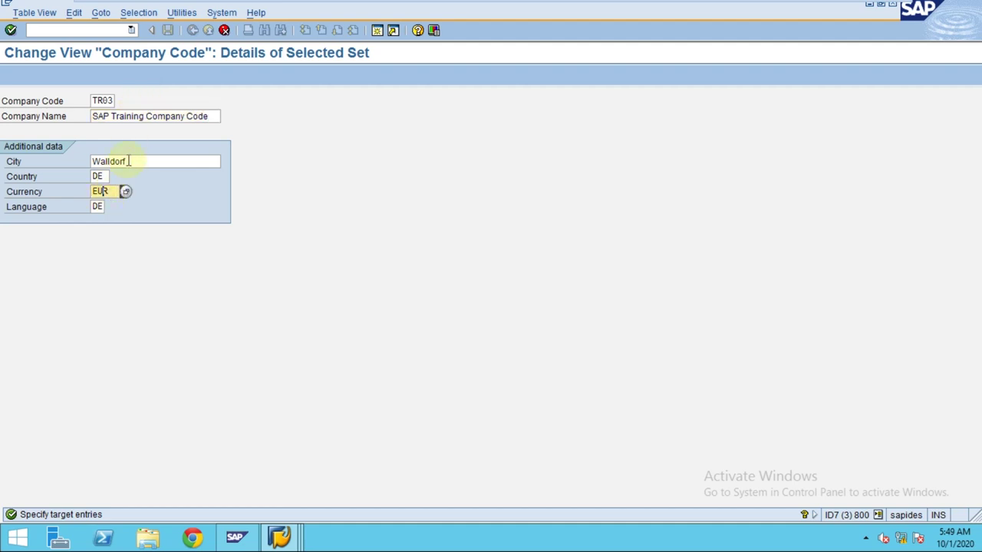
{"action": "left_click", "coordinate": [128, 159]}
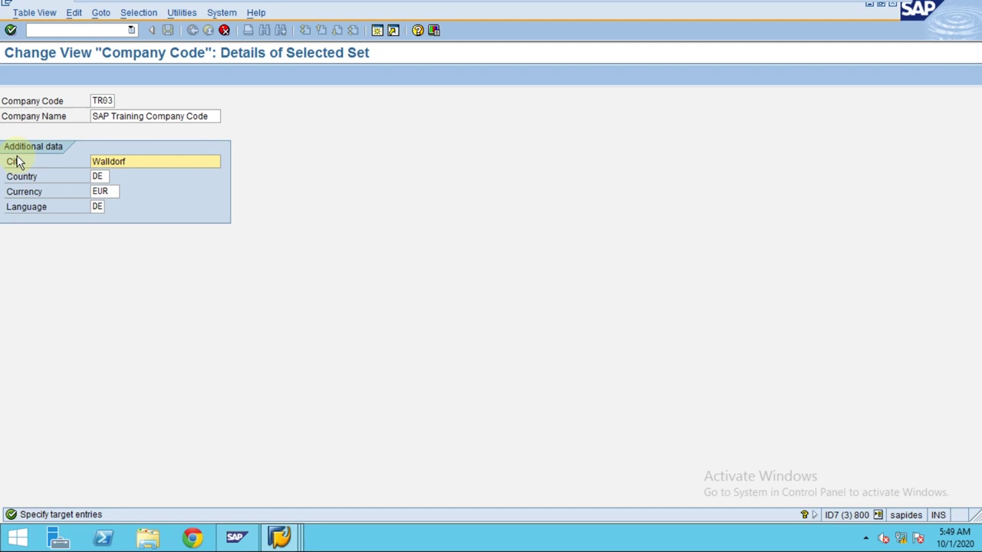
{"action": "key", "text": "Return"}
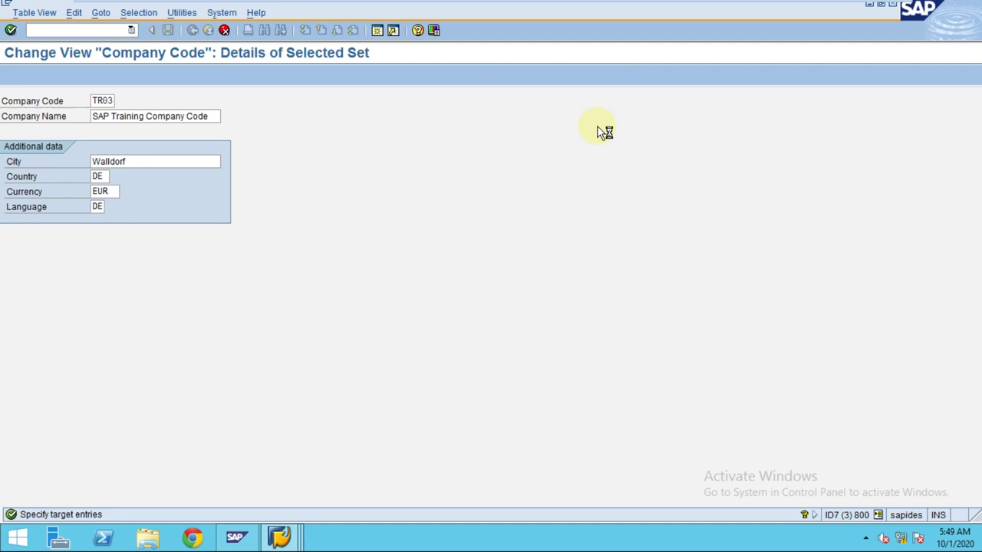
Step: Set address title Company, name 'SAP Training Company Code' and search term 'Training'
{"action": "mouse_move", "coordinate": [483, 4]}
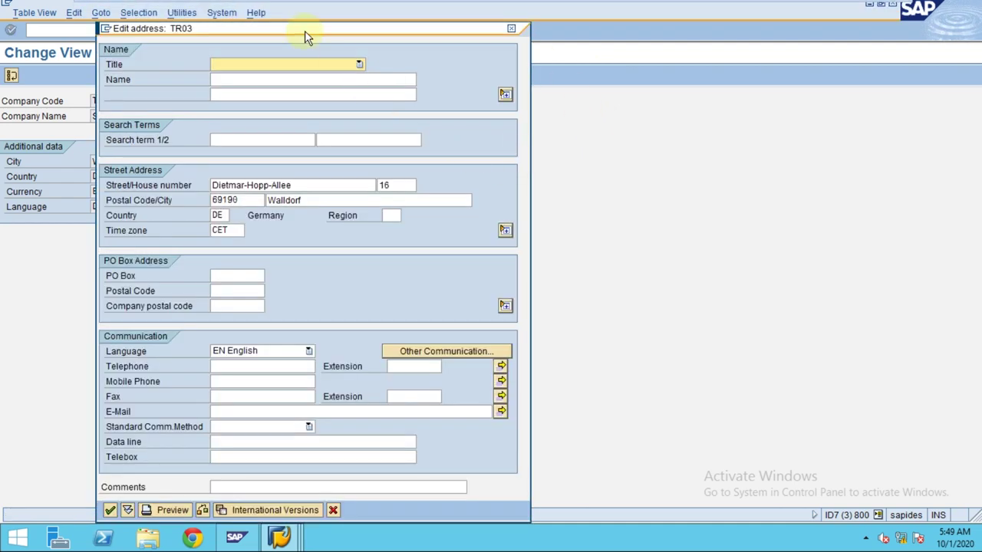
{"action": "left_click_drag", "start_coordinate": [304, 33], "coordinate": [488, 33]}
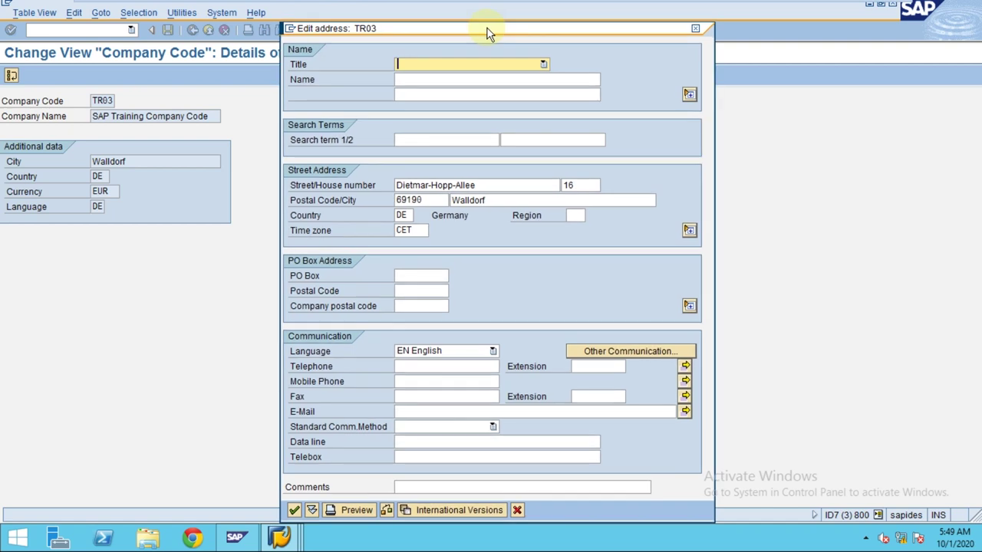
{"action": "left_click", "coordinate": [425, 192]}
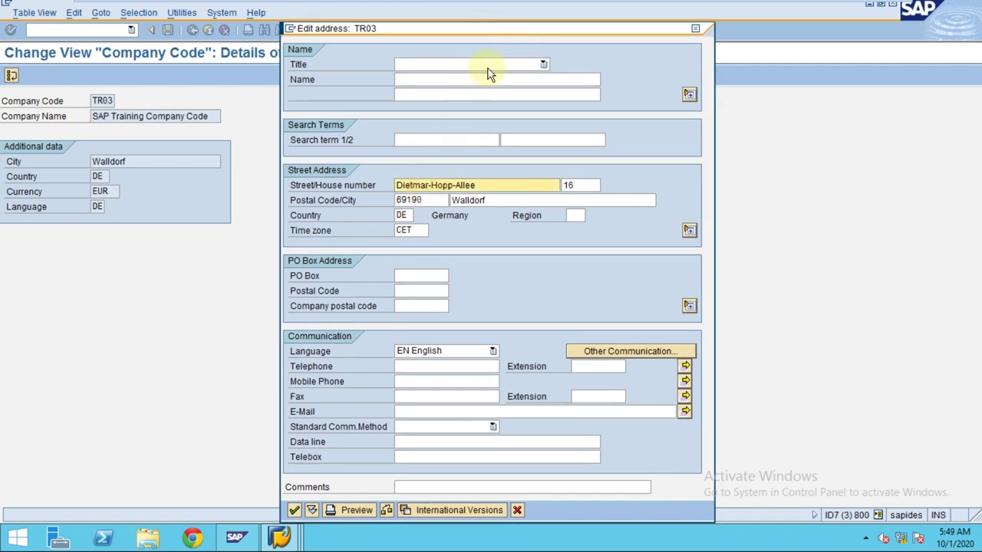
{"action": "left_click", "coordinate": [490, 65]}
{"action": "left_click", "coordinate": [541, 64]}
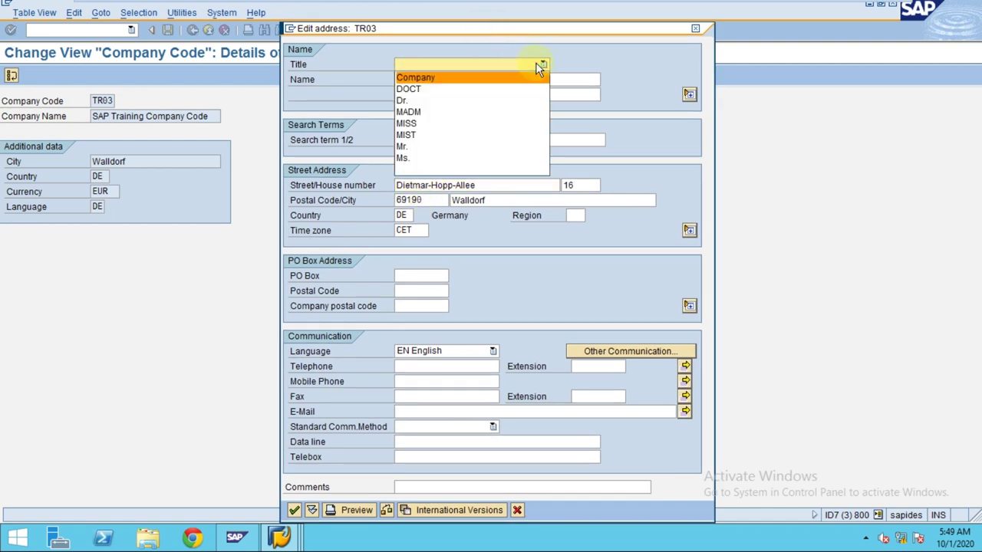
{"action": "left_click", "coordinate": [481, 77]}
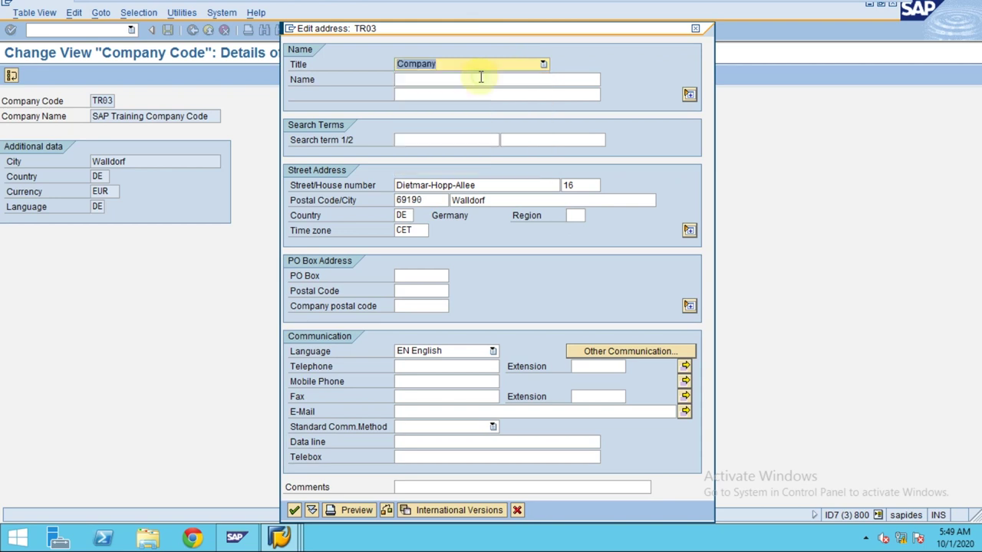
{"action": "left_click", "coordinate": [481, 79]}
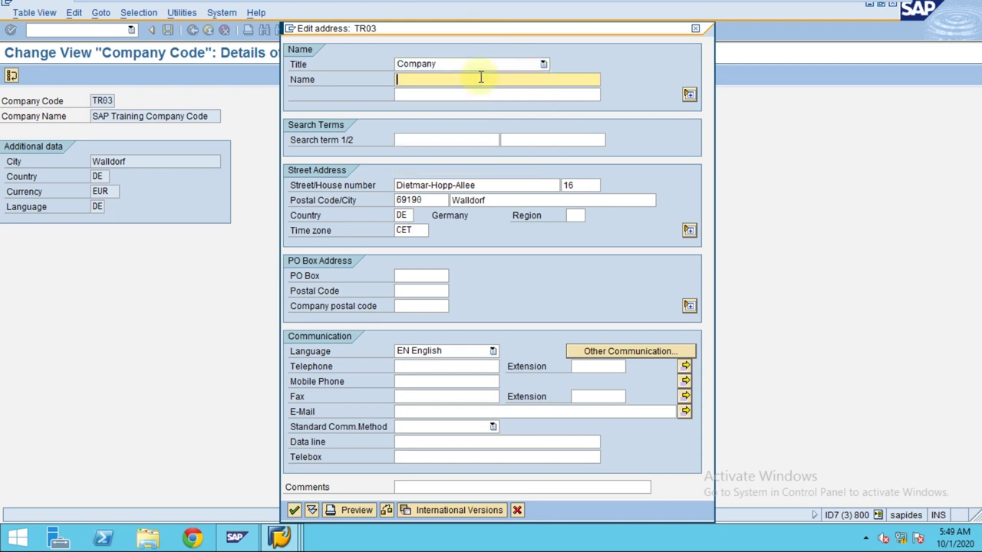
{"action": "type", "text": "SAP Training Company Code"}
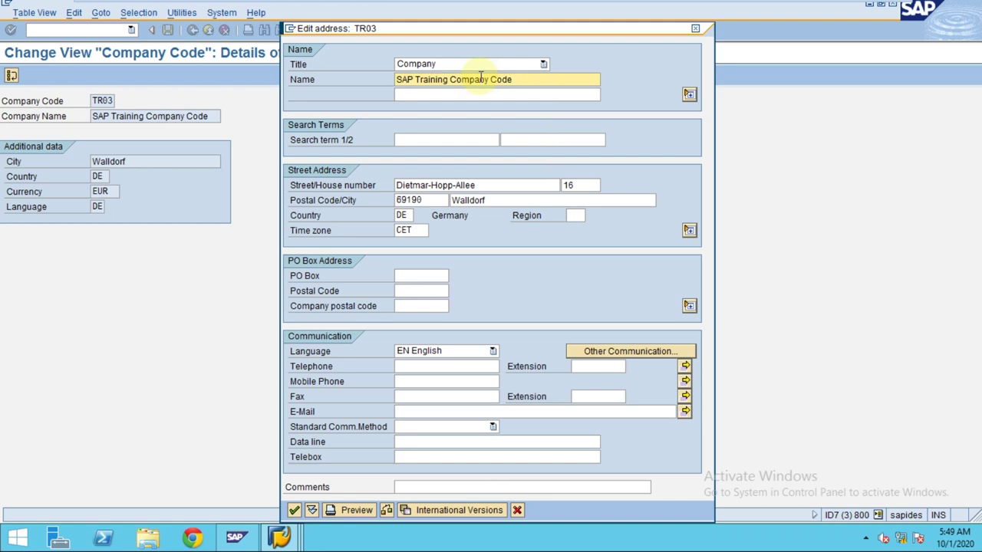
{"action": "left_click", "coordinate": [471, 140]}
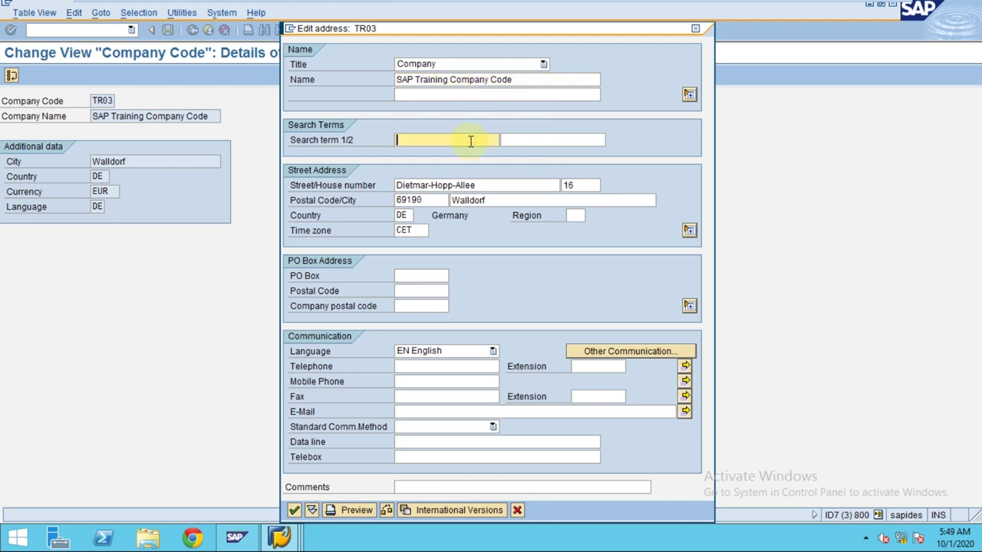
{"action": "type", "text": "Training"}
{"action": "left_click_drag", "start_coordinate": [434, 141], "coordinate": [398, 142]}
{"action": "left_click", "coordinate": [406, 185]}
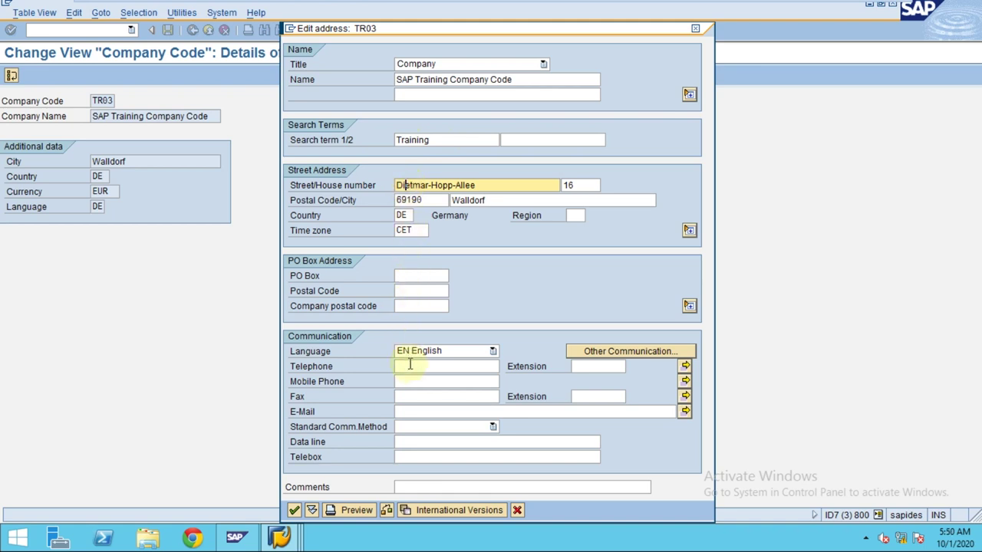
Step: Make INT E-Mail the standard communication method and review the street and postal code fields
{"action": "left_click", "coordinate": [414, 411]}
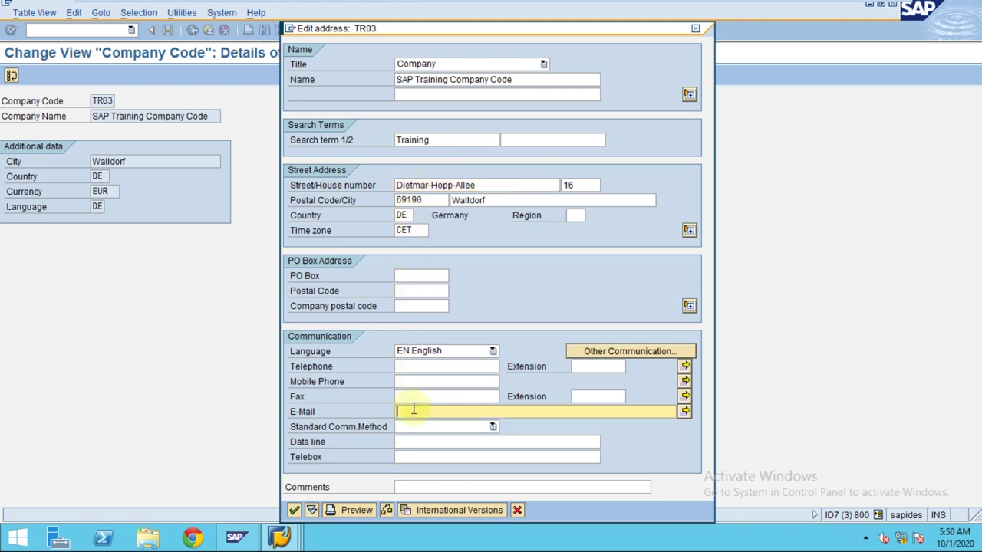
{"action": "left_click", "coordinate": [492, 427]}
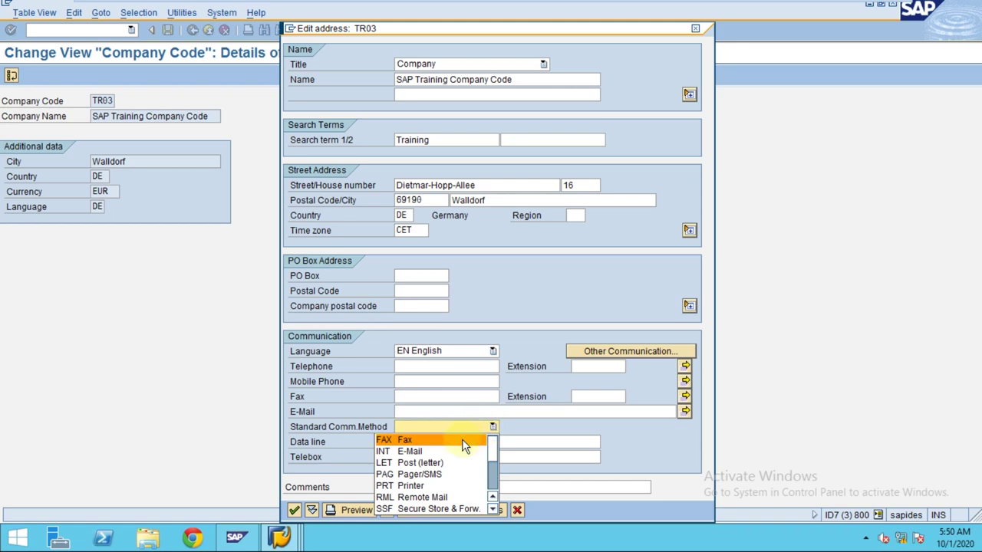
{"action": "left_click", "coordinate": [443, 450]}
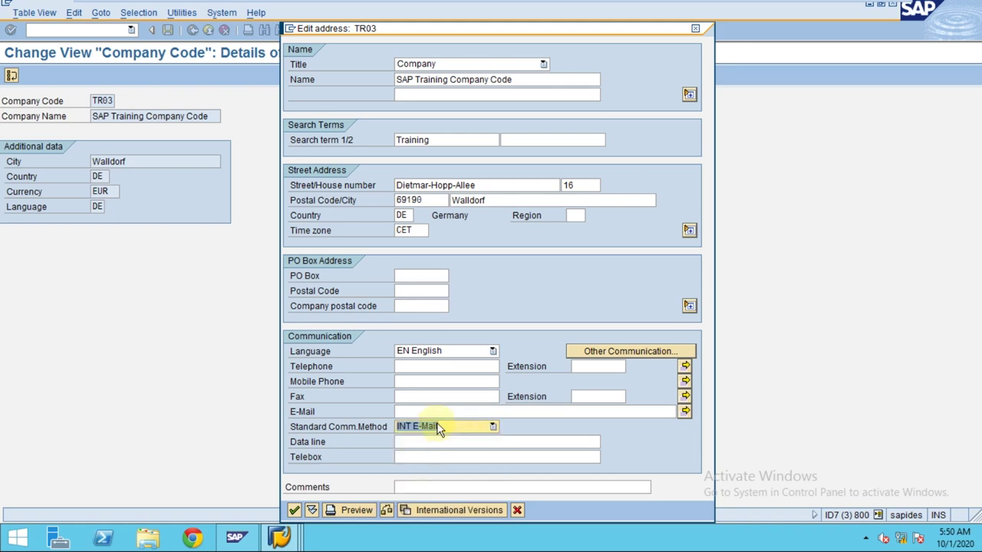
{"action": "left_click", "coordinate": [411, 277]}
{"action": "left_click", "coordinate": [408, 291]}
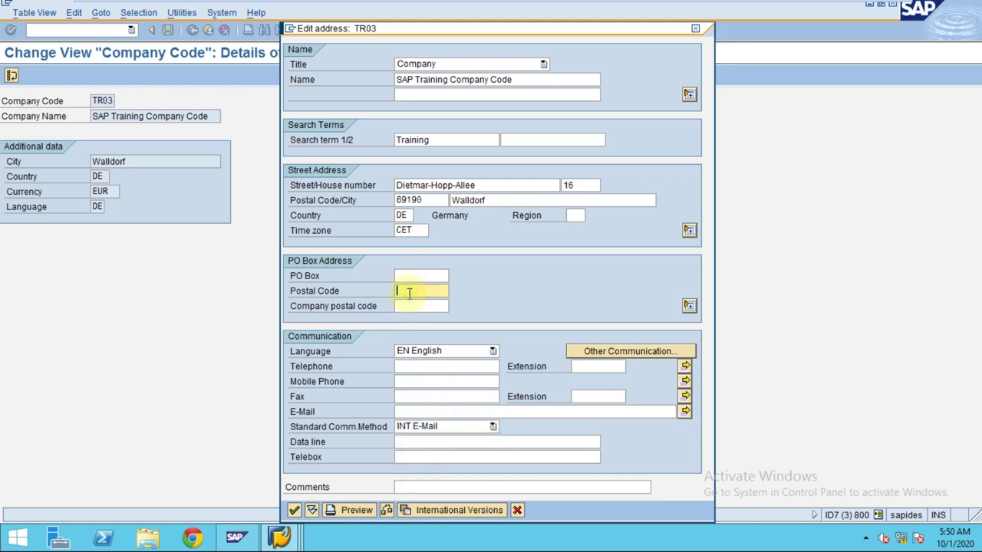
{"action": "left_click", "coordinate": [411, 307]}
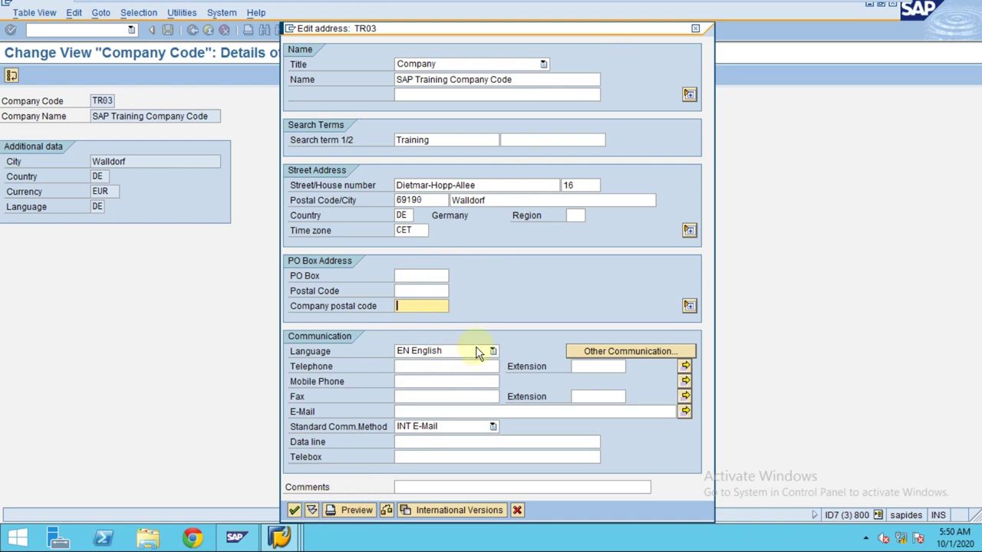
{"action": "left_click", "coordinate": [413, 183]}
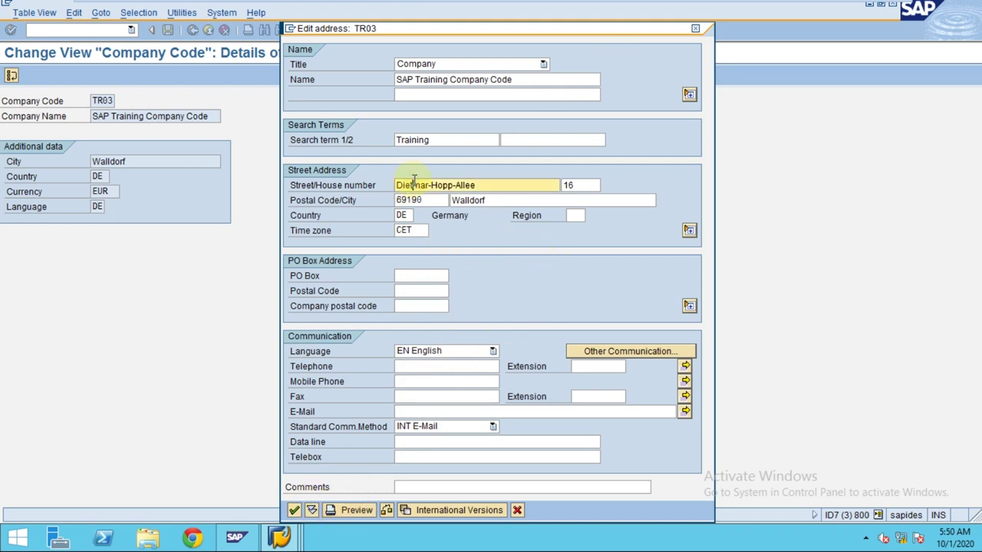
{"action": "left_click_drag", "start_coordinate": [496, 184], "coordinate": [395, 182]}
{"action": "left_click", "coordinate": [689, 230]}
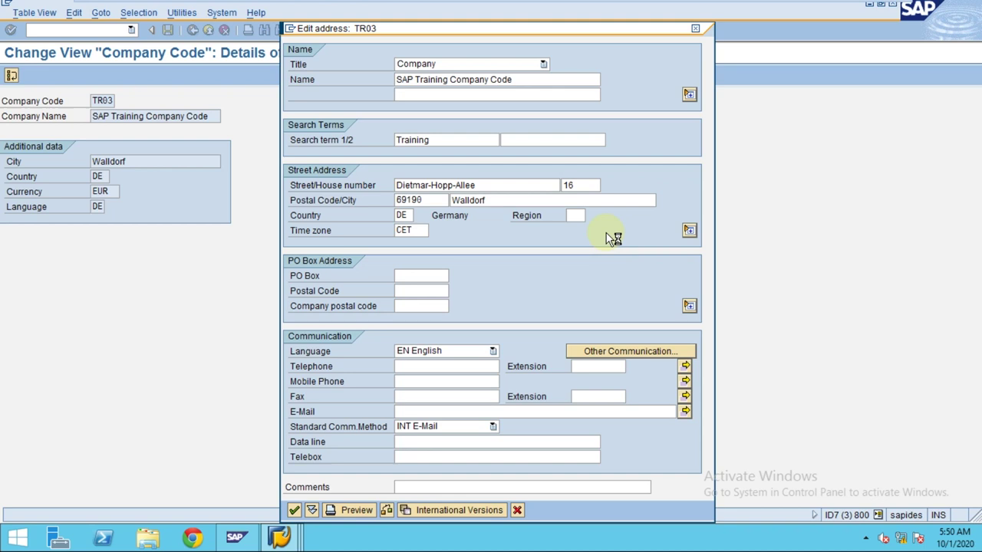
{"action": "left_click_drag", "start_coordinate": [441, 30], "coordinate": [460, 13]}
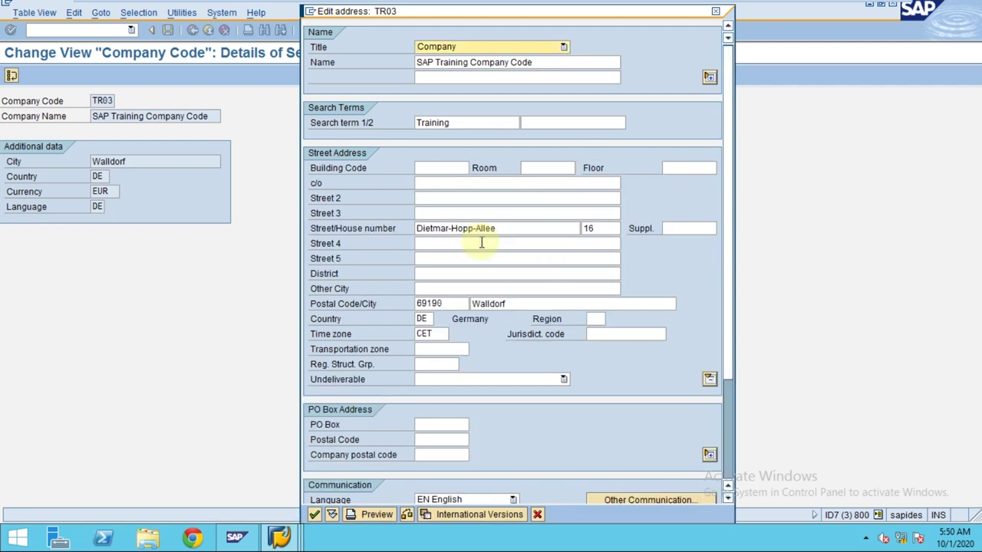
{"action": "left_click", "coordinate": [444, 168]}
{"action": "left_click", "coordinate": [442, 184]}
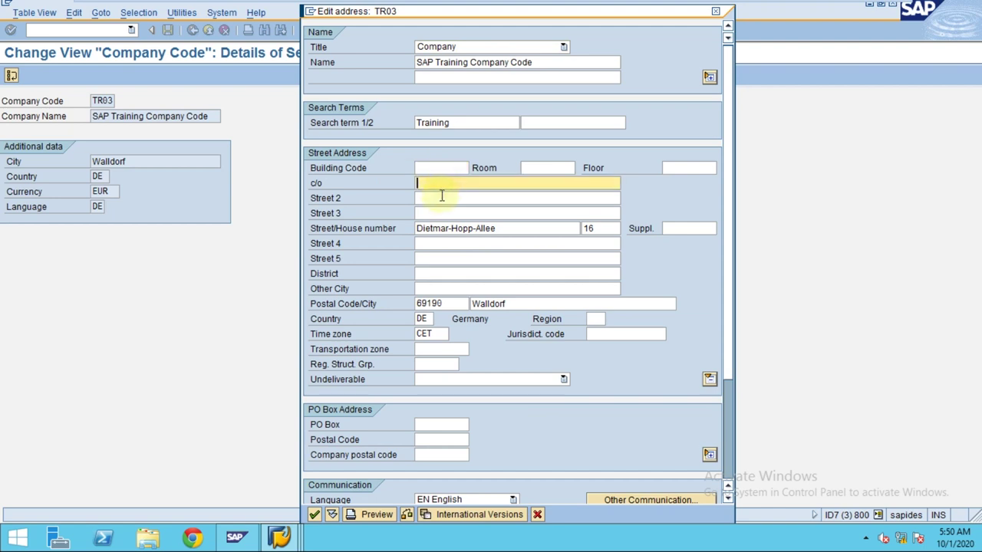
{"action": "left_click", "coordinate": [440, 198]}
{"action": "left_click", "coordinate": [438, 212]}
{"action": "left_click", "coordinate": [434, 199]}
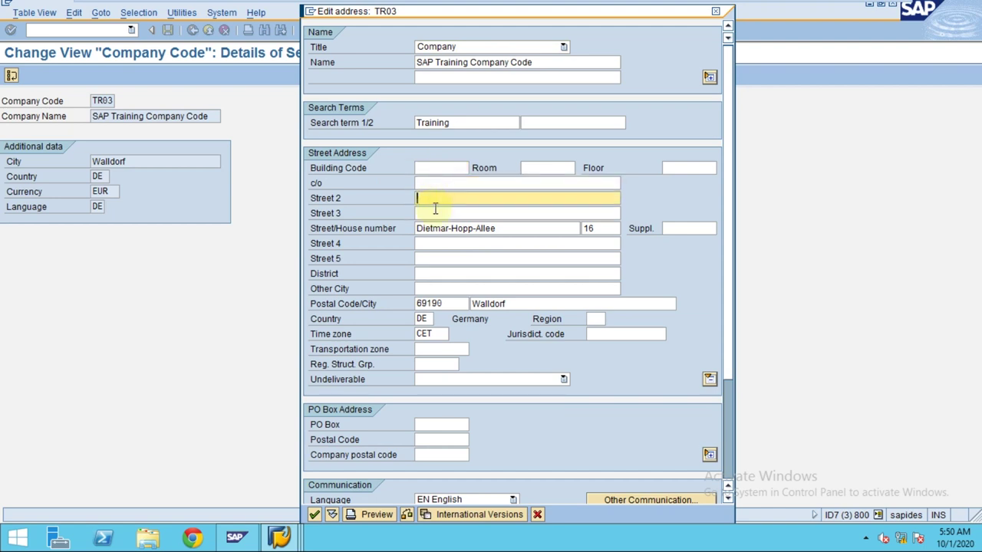
{"action": "left_click", "coordinate": [434, 213]}
{"action": "left_click", "coordinate": [430, 243]}
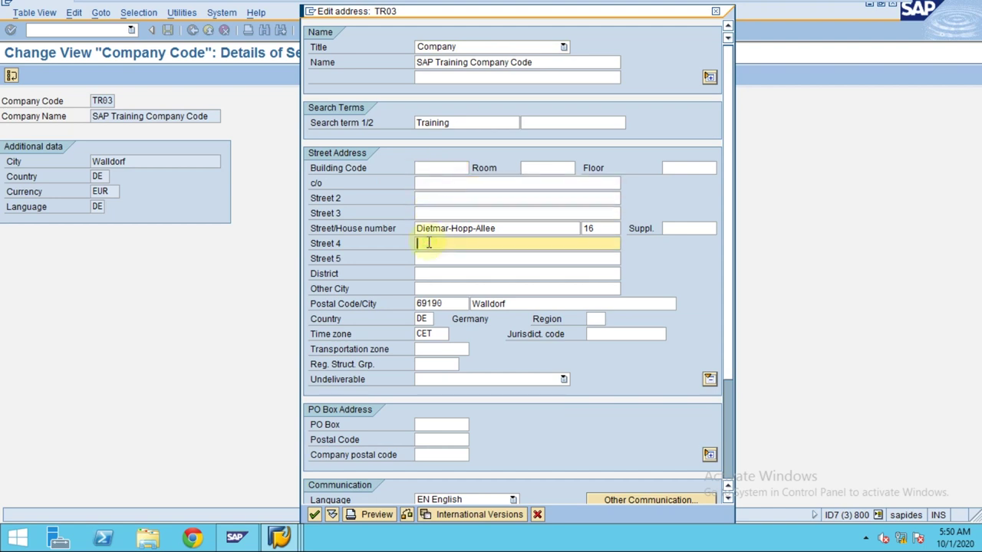
{"action": "left_click", "coordinate": [428, 260]}
{"action": "left_click", "coordinate": [428, 276]}
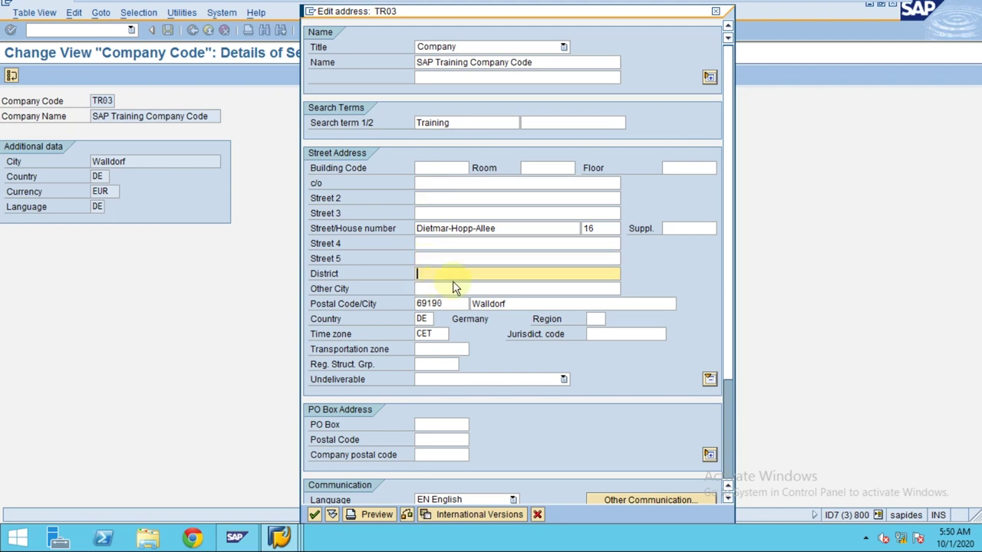
{"action": "left_click", "coordinate": [709, 379]}
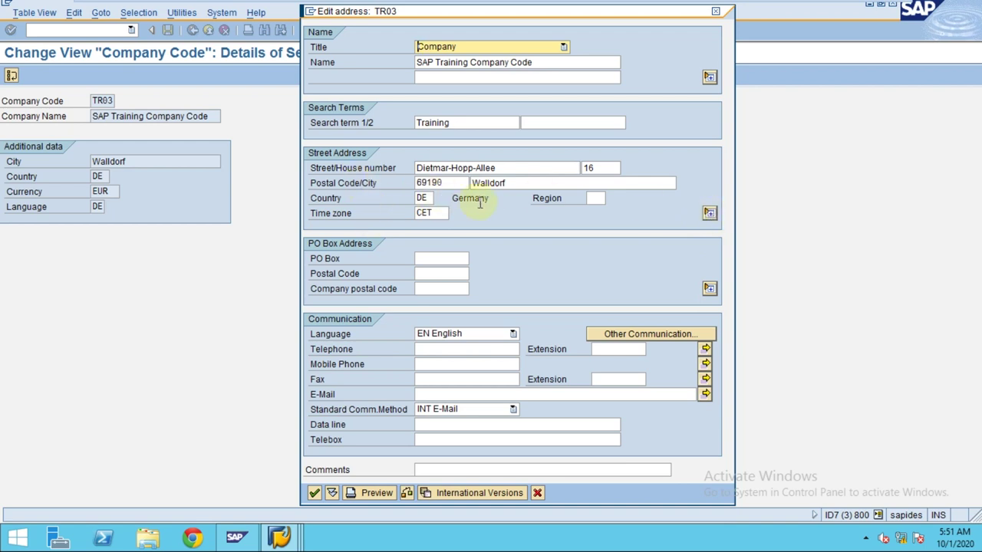
{"action": "left_click", "coordinate": [709, 288]}
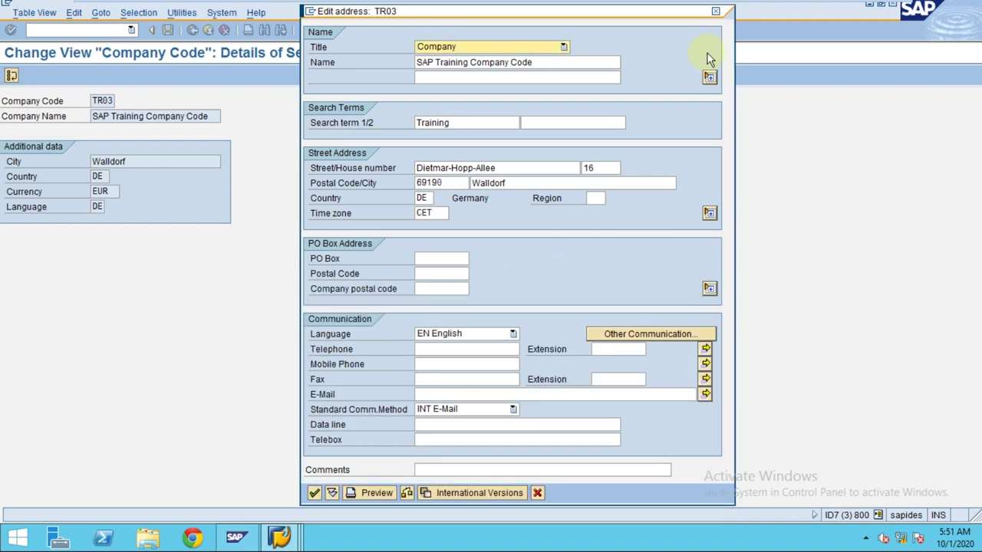
Step: Expand the extra name lines of the TR03 address, check them, then collapse them again
{"action": "left_click", "coordinate": [709, 76]}
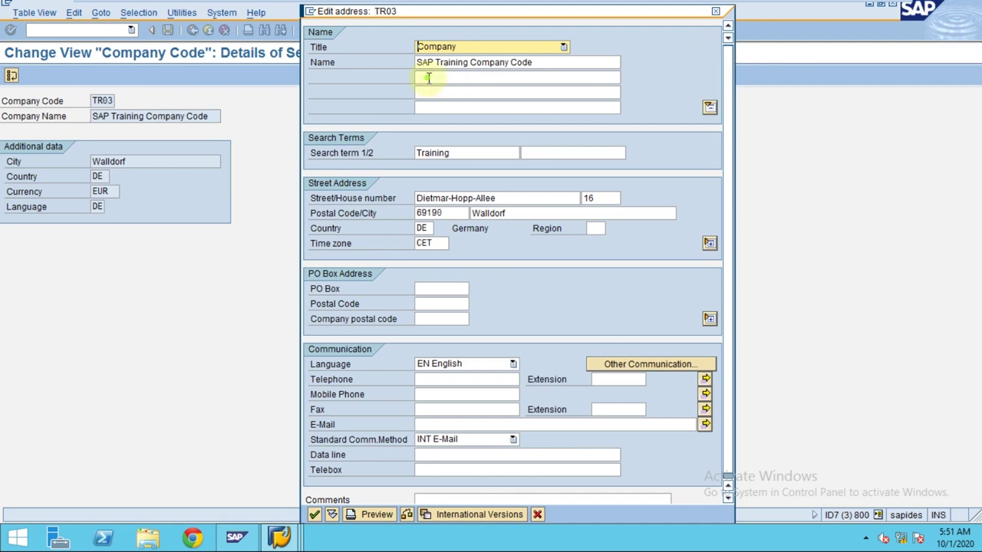
{"action": "left_click", "coordinate": [430, 90]}
{"action": "left_click", "coordinate": [430, 106]}
{"action": "left_click", "coordinate": [431, 91]}
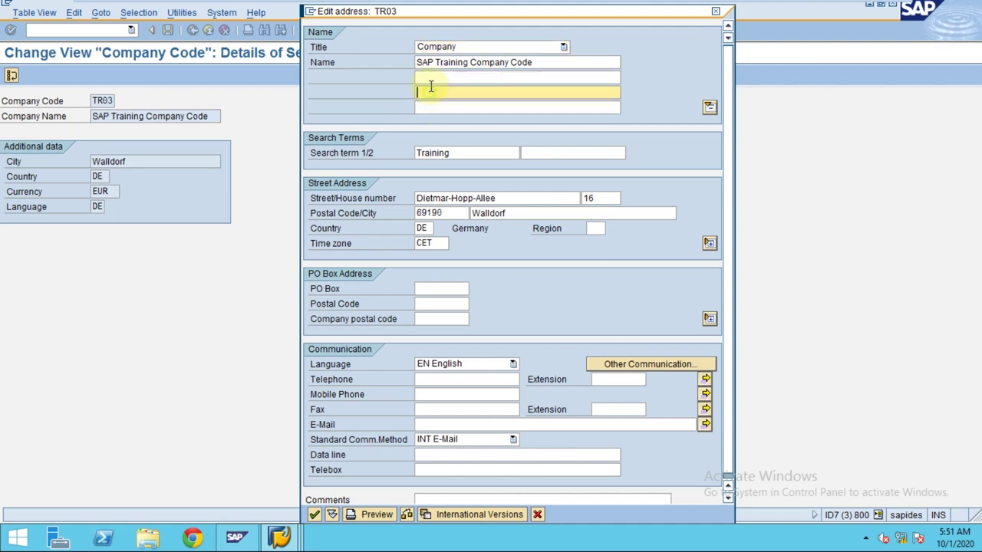
{"action": "left_click", "coordinate": [431, 80]}
{"action": "left_click", "coordinate": [432, 92]}
{"action": "left_click", "coordinate": [430, 66]}
{"action": "left_click", "coordinate": [431, 78]}
{"action": "left_click", "coordinate": [431, 92]}
{"action": "left_click", "coordinate": [432, 106]}
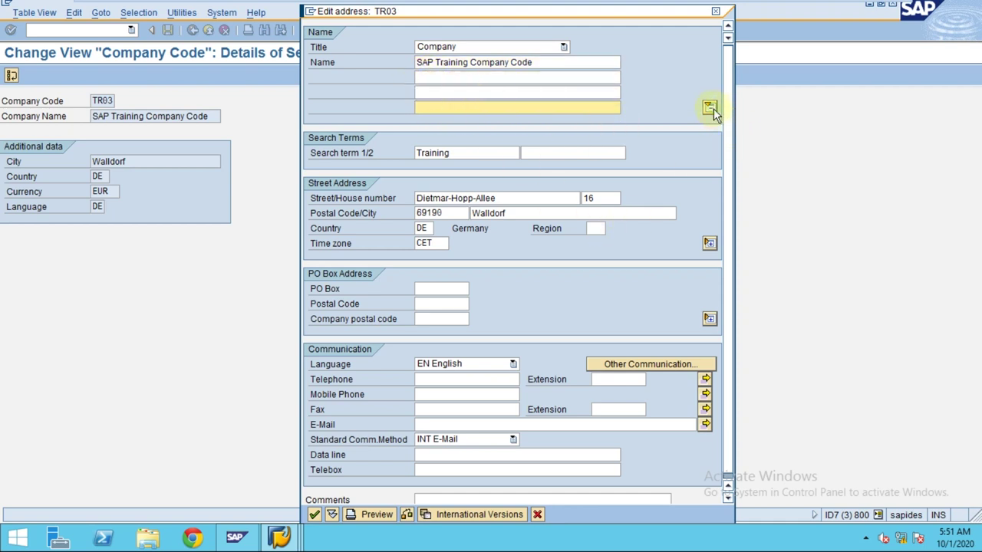
{"action": "left_click", "coordinate": [712, 109]}
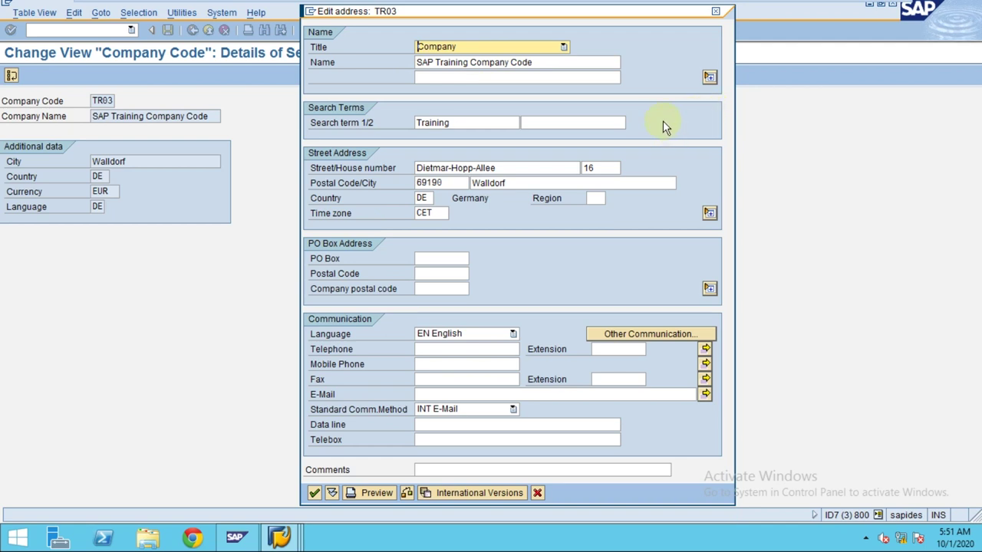
Step: Review the company name, keep English as communication language, and confirm the address
{"action": "left_click", "coordinate": [512, 67]}
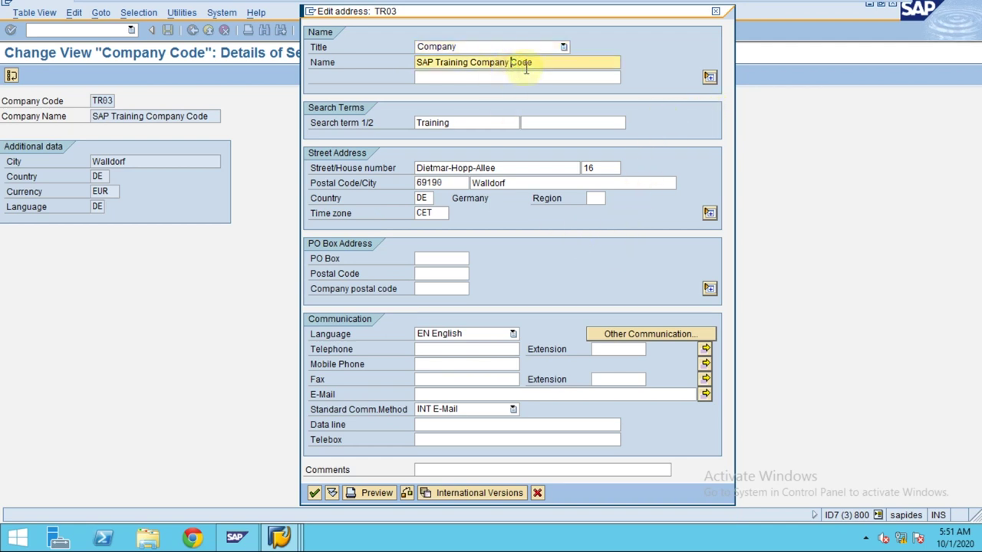
{"action": "left_click_drag", "start_coordinate": [541, 65], "coordinate": [400, 66]}
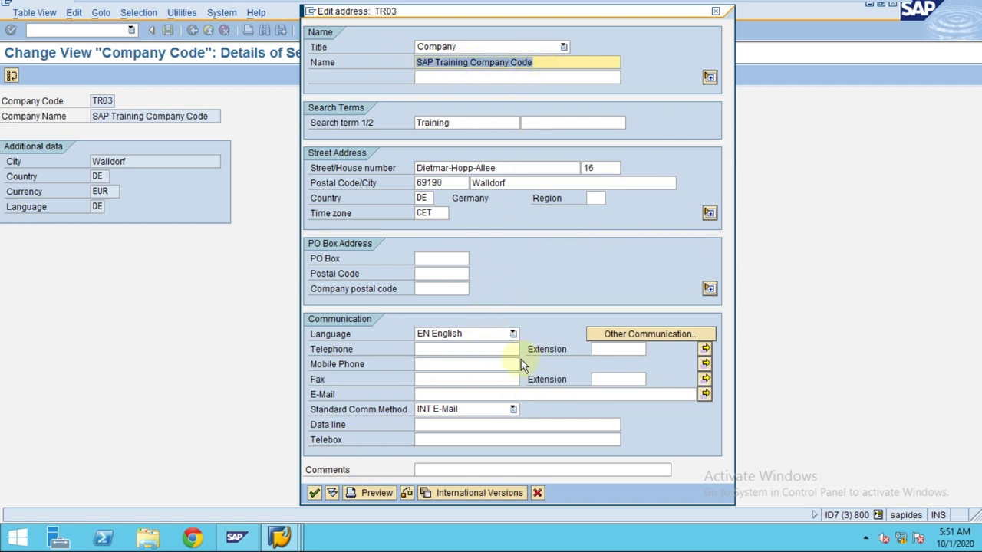
{"action": "left_click", "coordinate": [479, 364]}
{"action": "left_click", "coordinate": [454, 351]}
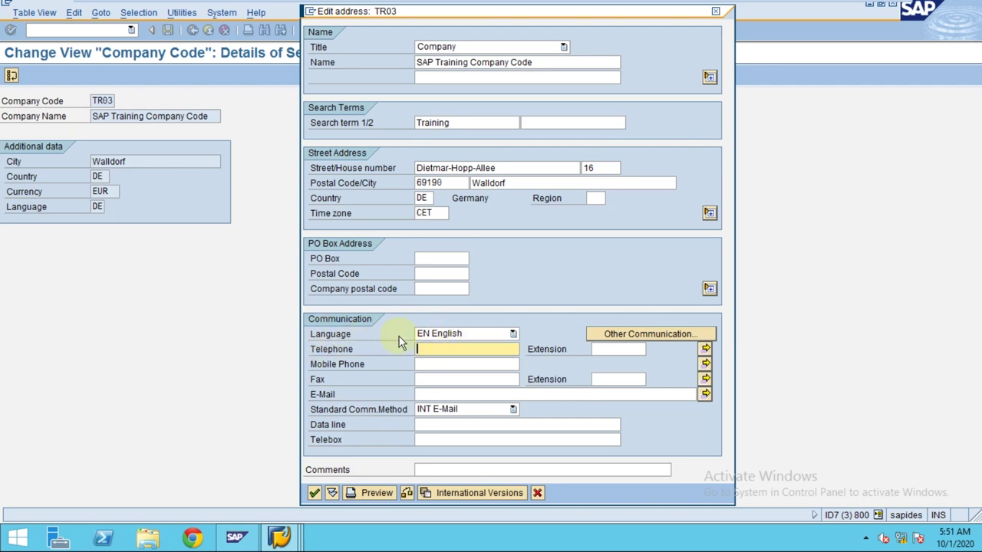
{"action": "left_click", "coordinate": [439, 334]}
{"action": "left_click", "coordinate": [439, 344]}
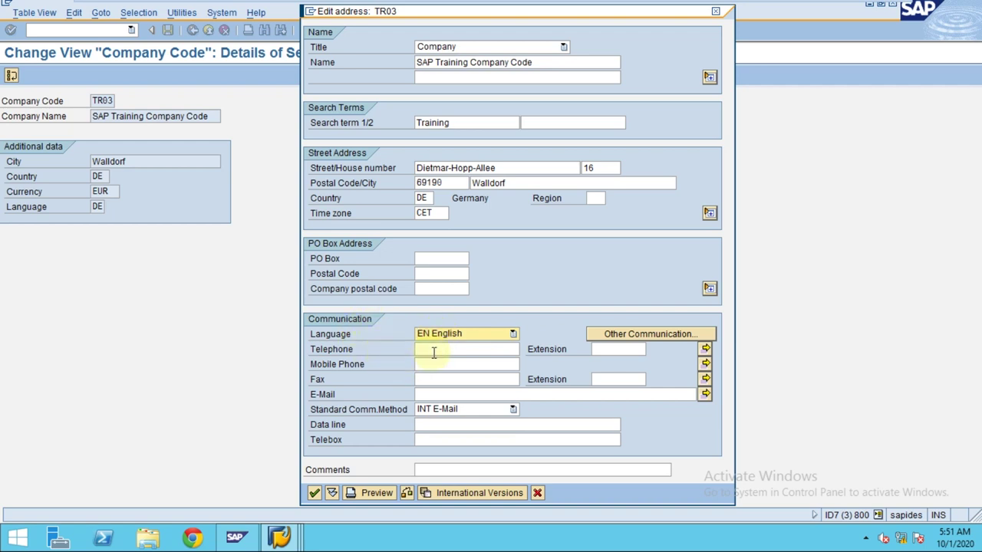
{"action": "left_click", "coordinate": [433, 351]}
{"action": "left_click", "coordinate": [432, 364]}
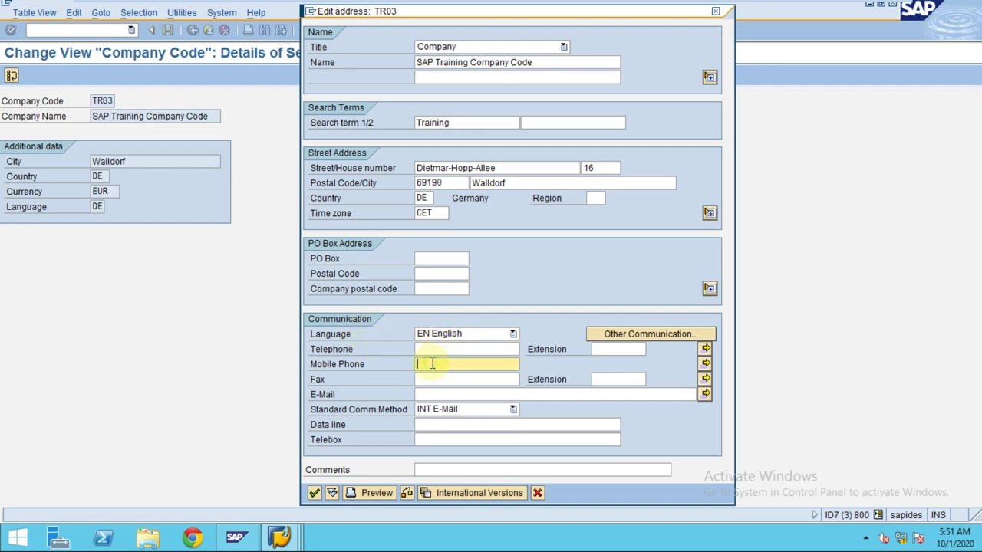
{"action": "left_click", "coordinate": [315, 492]}
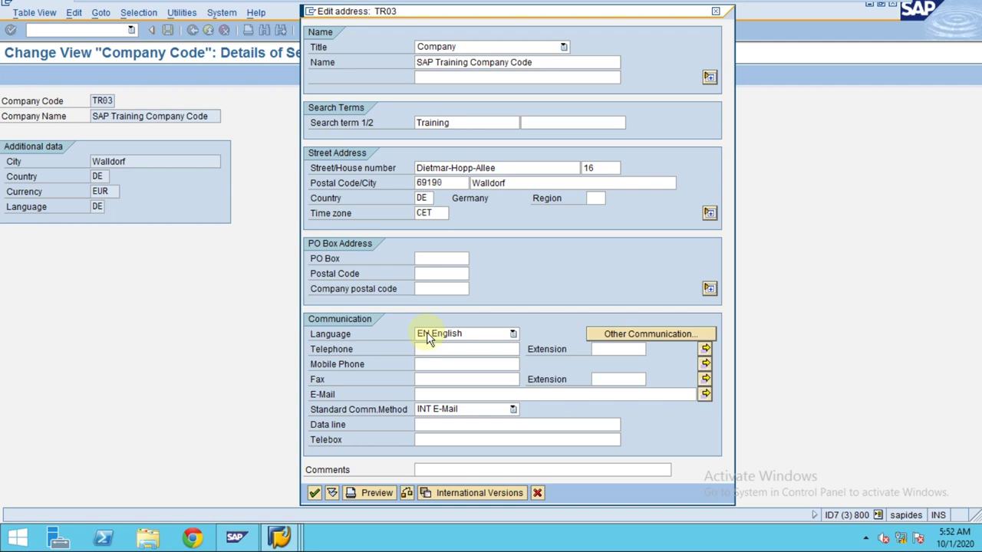
Step: Submit the address data and acknowledge the missing e-mail warning
{"action": "key", "text": "Return"}
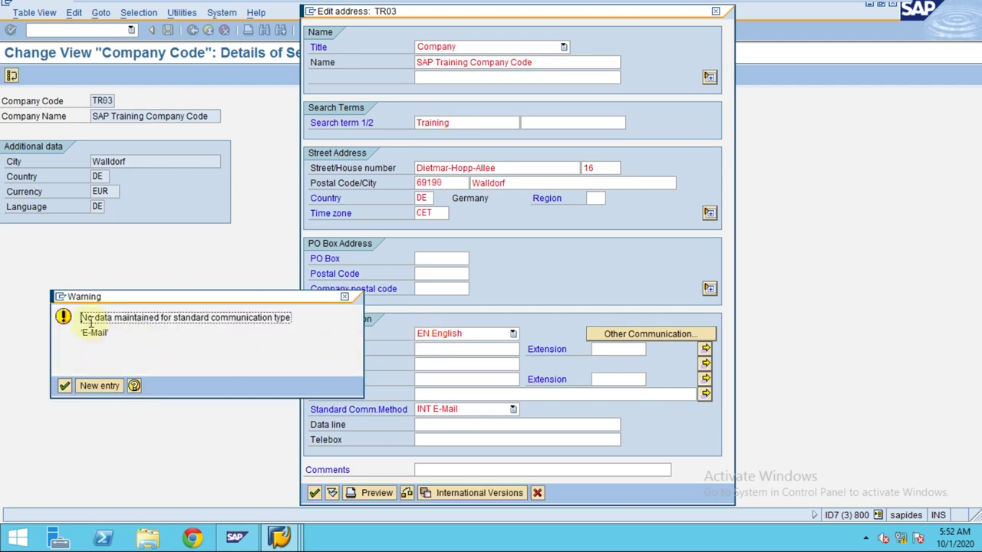
{"action": "left_click_drag", "start_coordinate": [82, 317], "coordinate": [305, 301]}
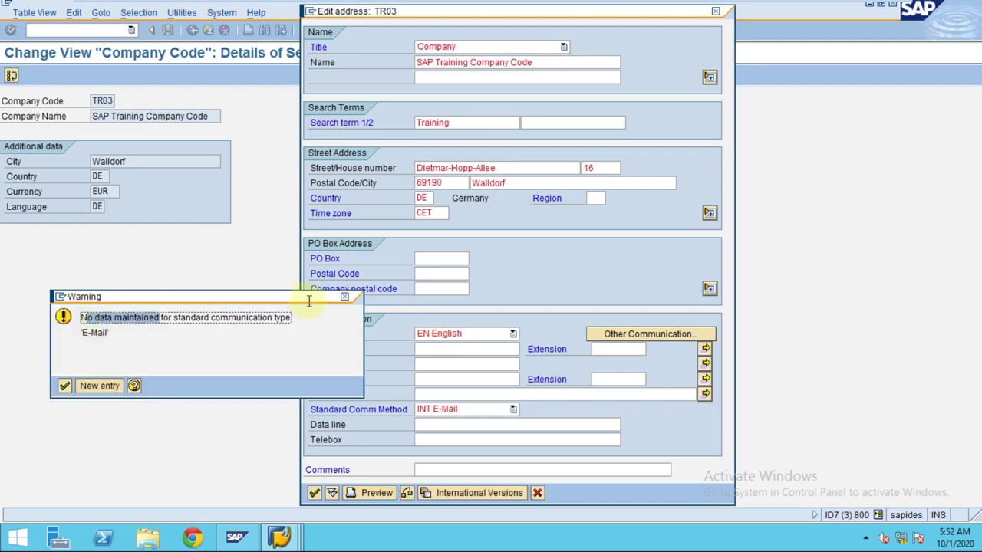
{"action": "left_click", "coordinate": [65, 387]}
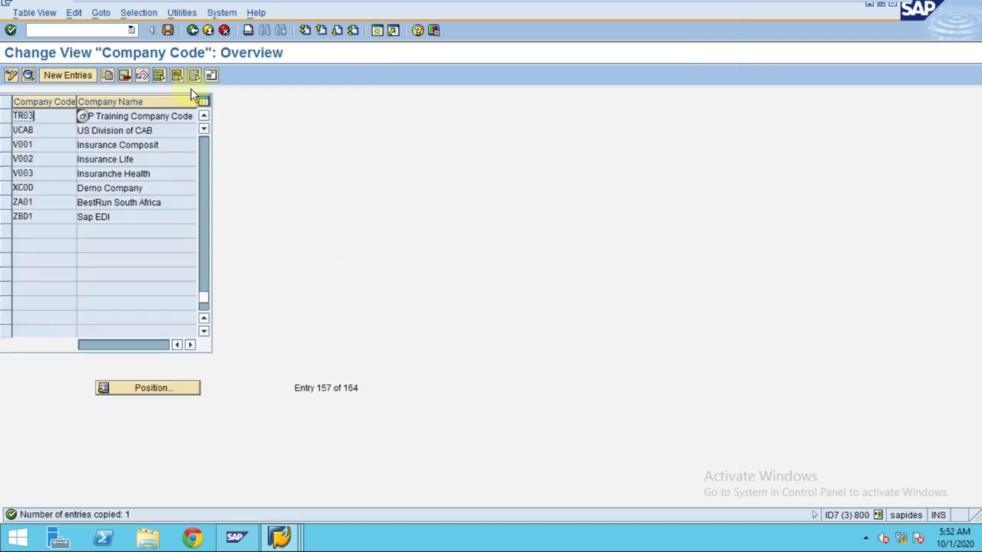
Step: Exit the company code overview, choosing Yes to save the changes
{"action": "left_click", "coordinate": [193, 31]}
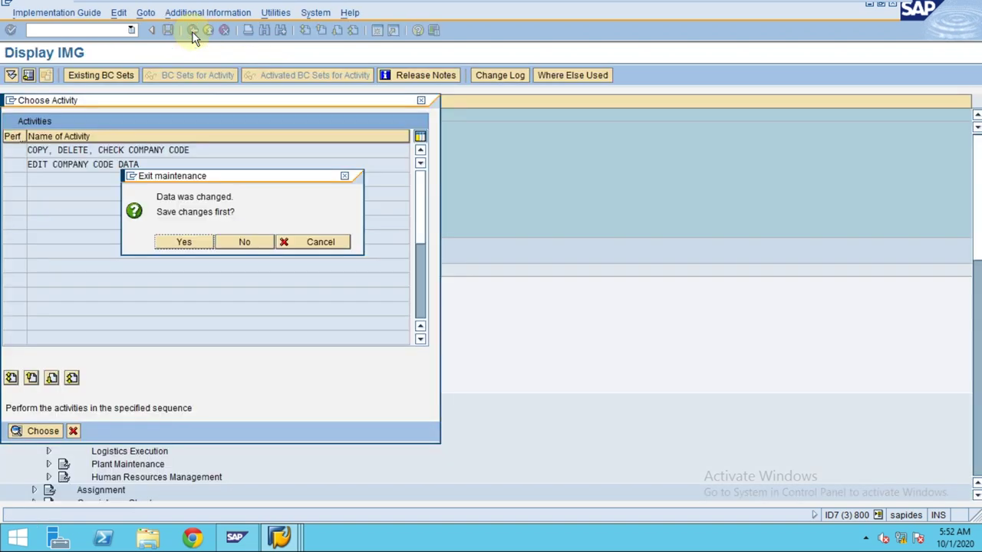
{"action": "left_click", "coordinate": [186, 242]}
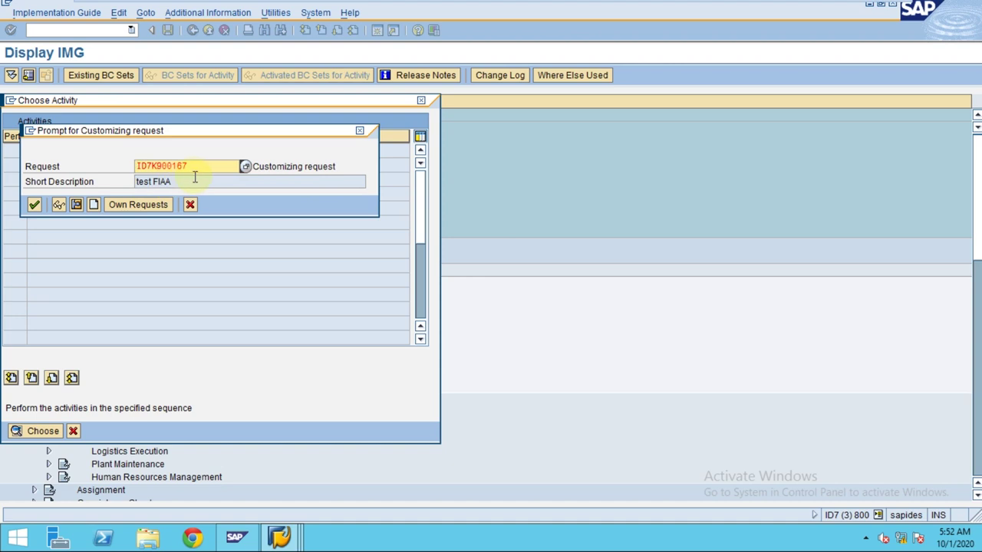
Step: Create customizing request 'New Company Code' and save the company code data under it
{"action": "left_click", "coordinate": [92, 204]}
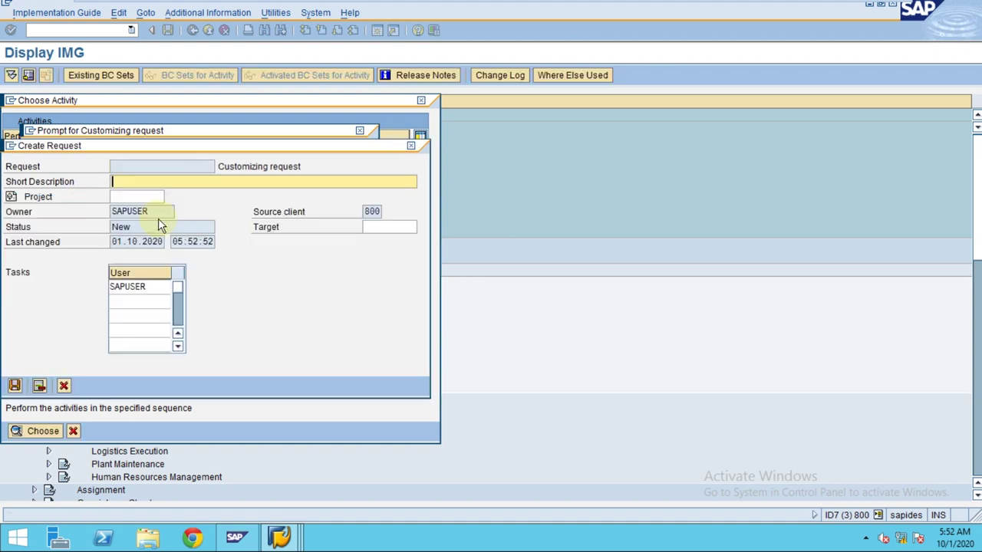
{"action": "type", "text": "New Company "}
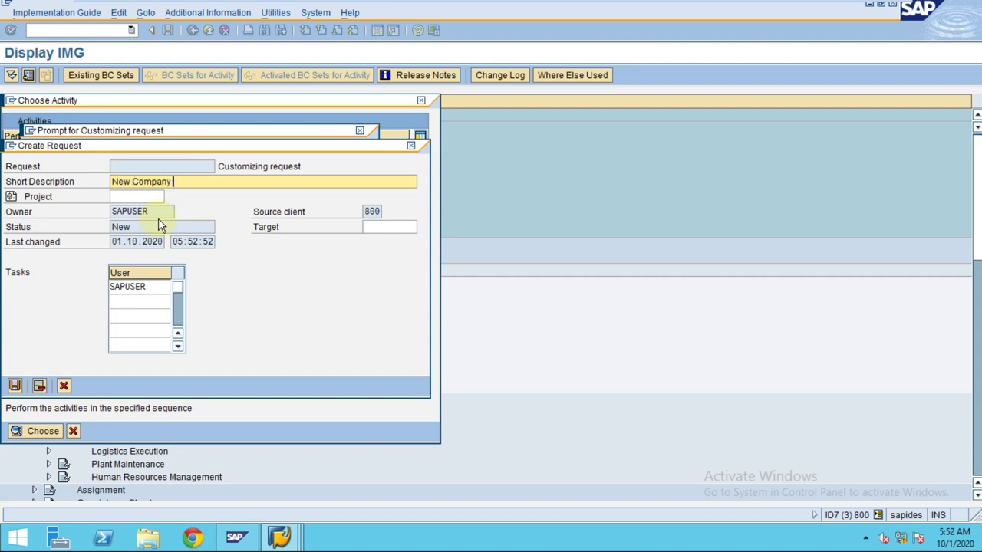
{"action": "type", "text": "Code"}
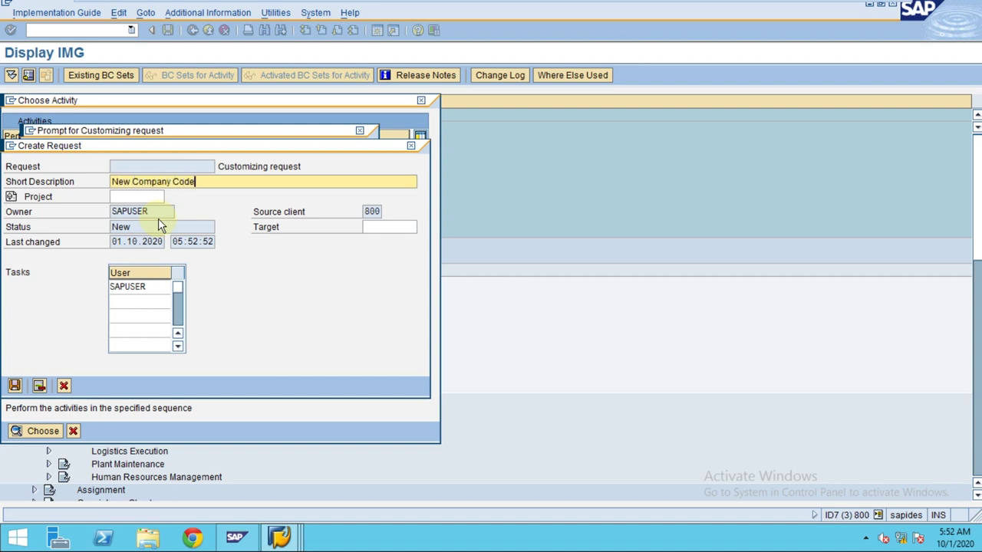
{"action": "left_click", "coordinate": [14, 386]}
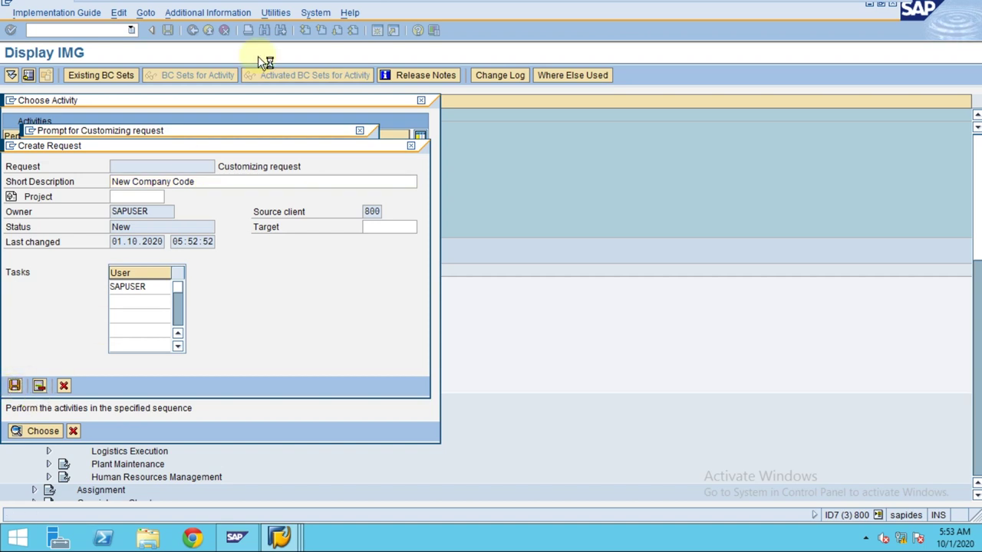
{"action": "left_click_drag", "start_coordinate": [193, 150], "coordinate": [377, 126]}
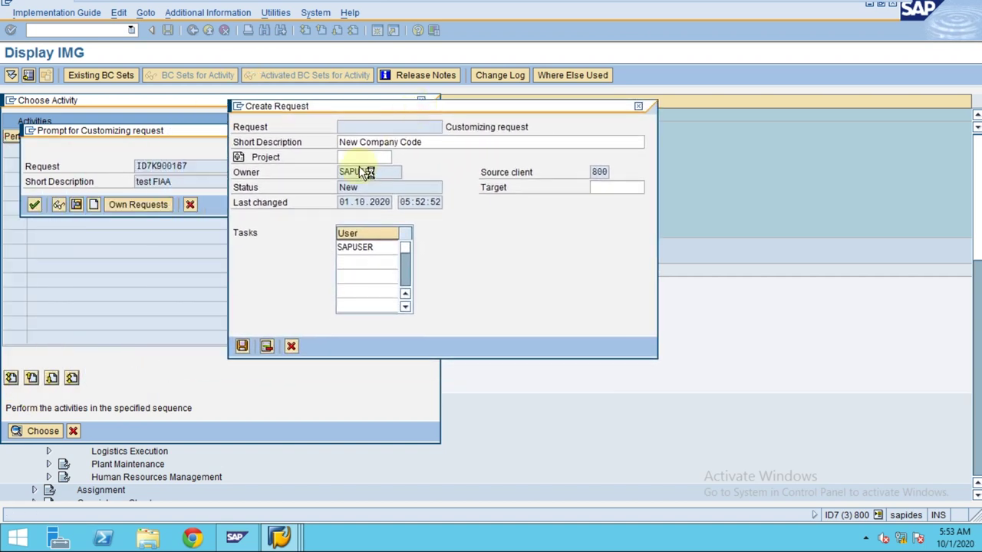
{"action": "key", "text": "Return"}
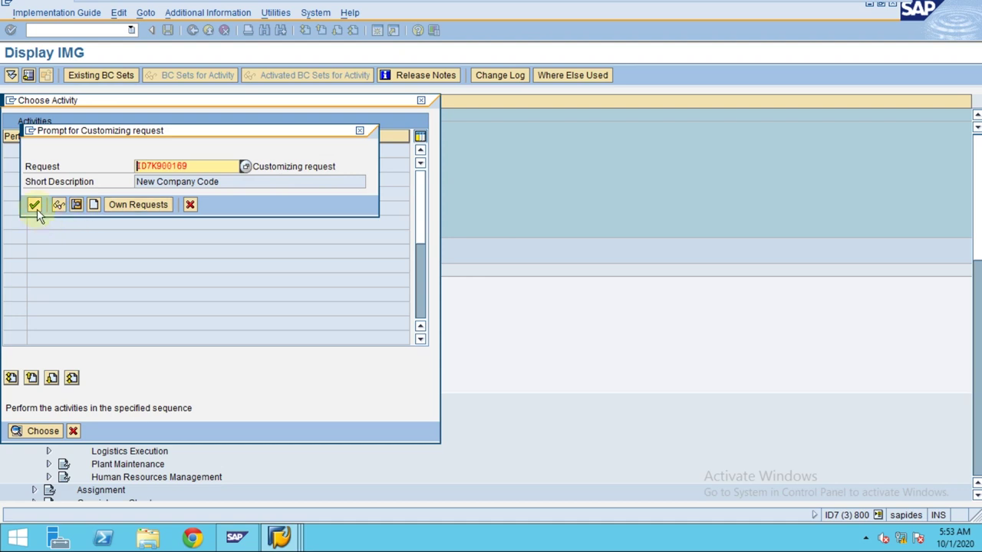
{"action": "left_click", "coordinate": [35, 205]}
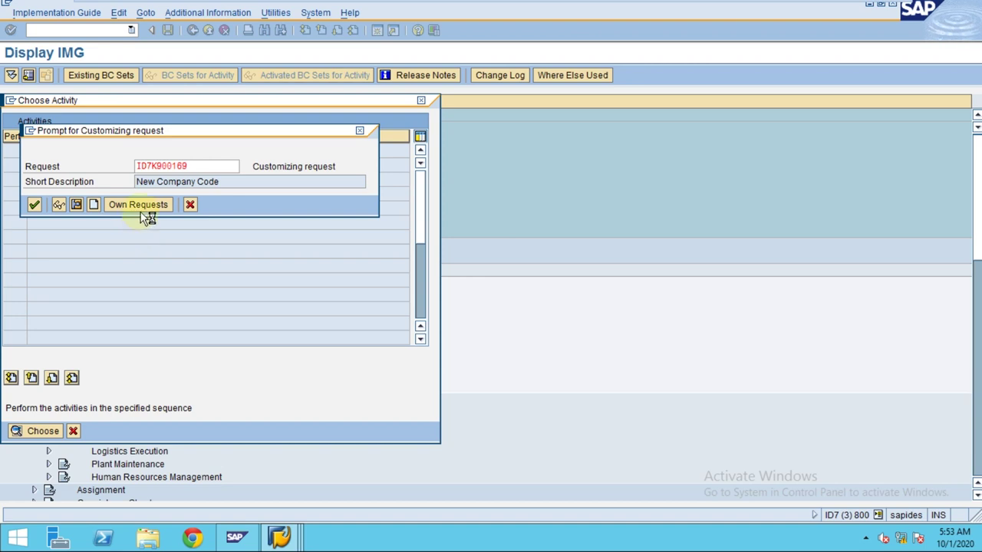
{"action": "left_click_drag", "start_coordinate": [143, 138], "coordinate": [514, 145]}
{"action": "key", "text": "Return"}
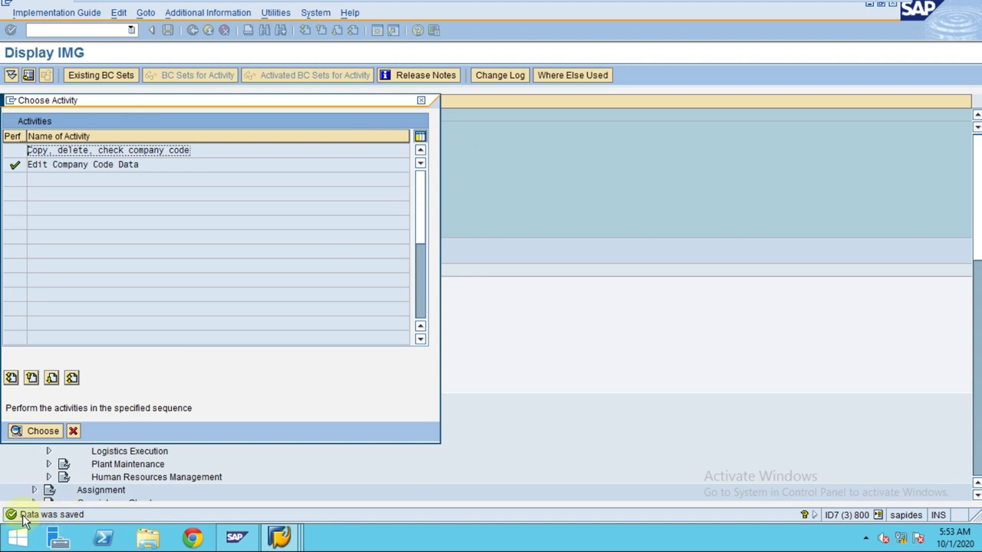
Step: Close the Choose Activity list and select Define Business Area in the Financial Accounting IMG tree
{"action": "left_click", "coordinate": [73, 431]}
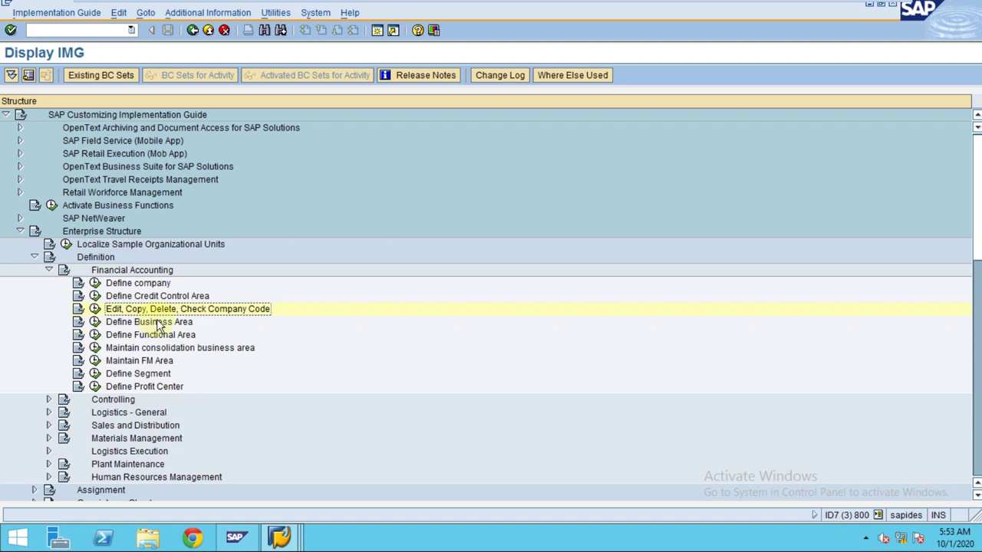
{"action": "scroll", "coordinate": [428, 318], "scroll_direction": "down", "scroll_amount": 3}
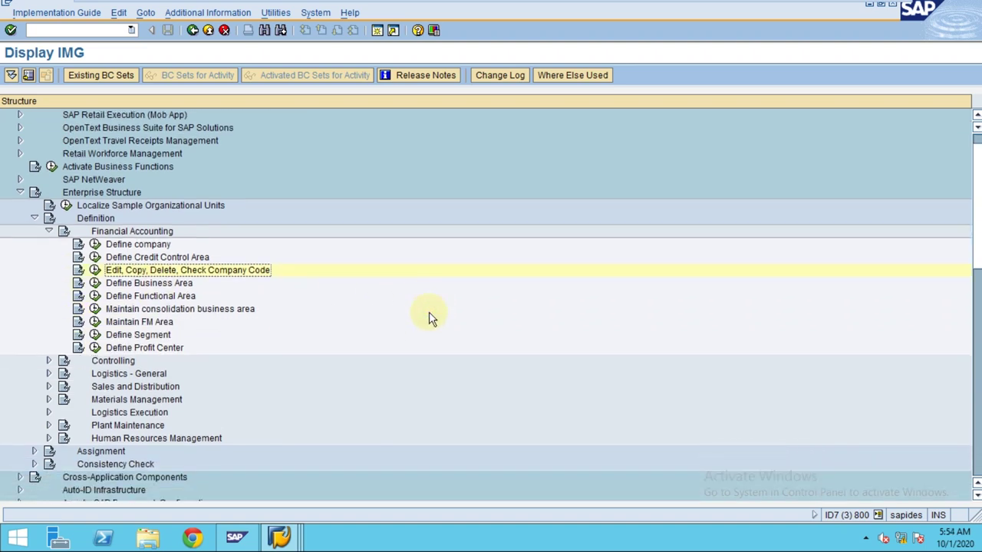
{"action": "scroll", "coordinate": [430, 317], "scroll_direction": "down", "scroll_amount": 2}
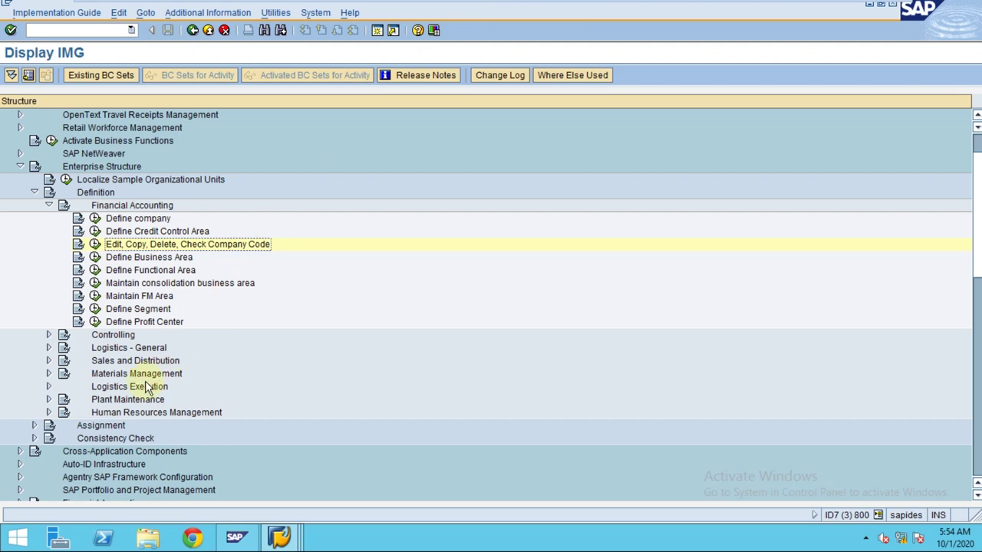
{"action": "left_click", "coordinate": [115, 257]}
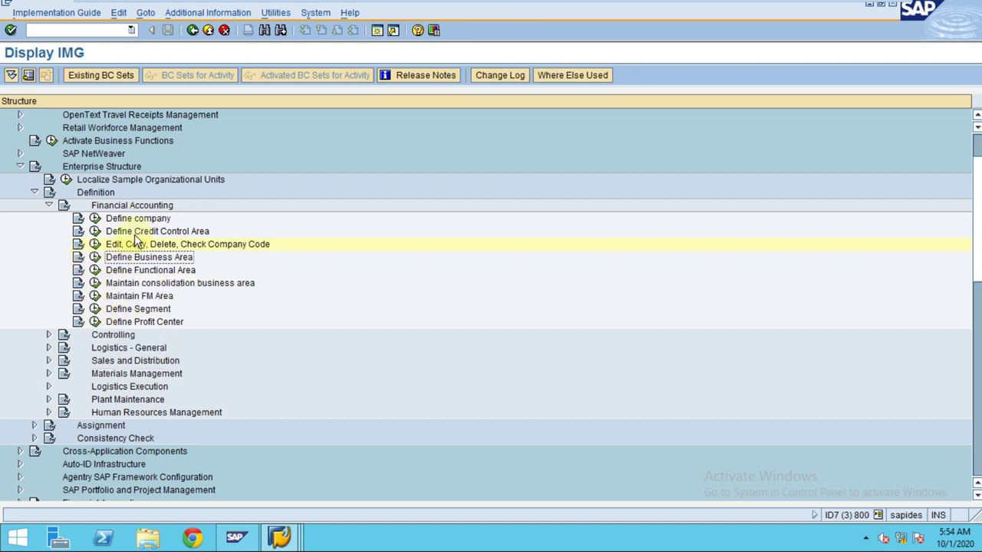
{"action": "mouse_move", "coordinate": [569, 6]}
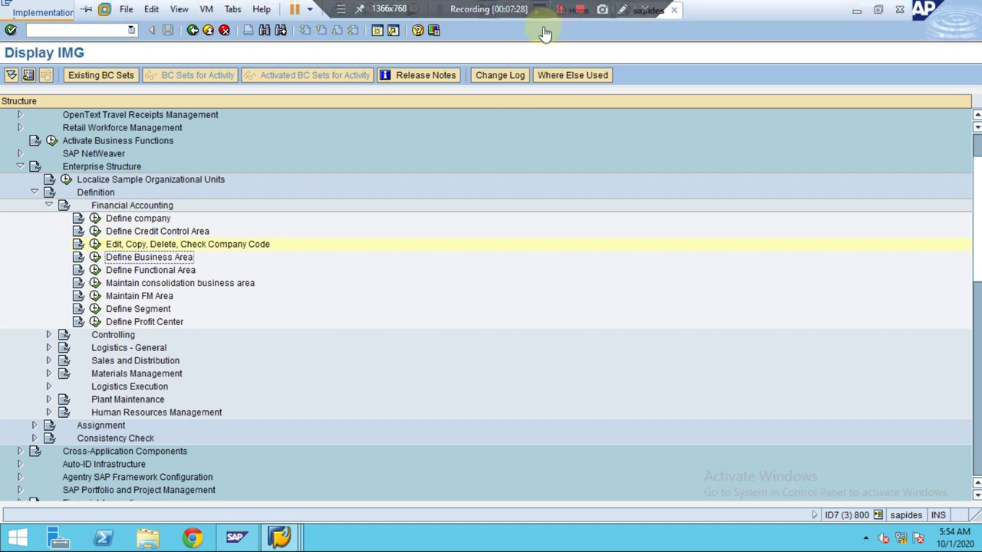